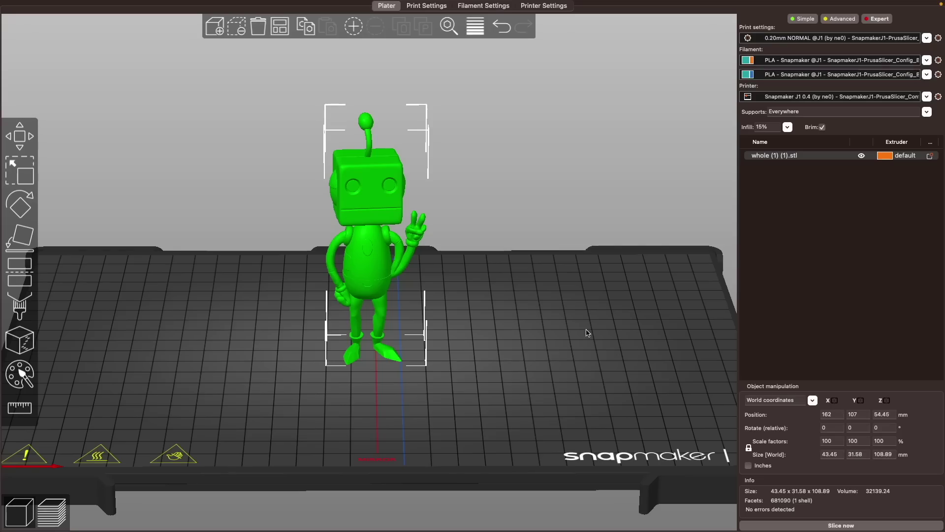
Orbit and zoom the sliced robot preview to inspect its tree supports from above
drag(586, 333, 606, 325)
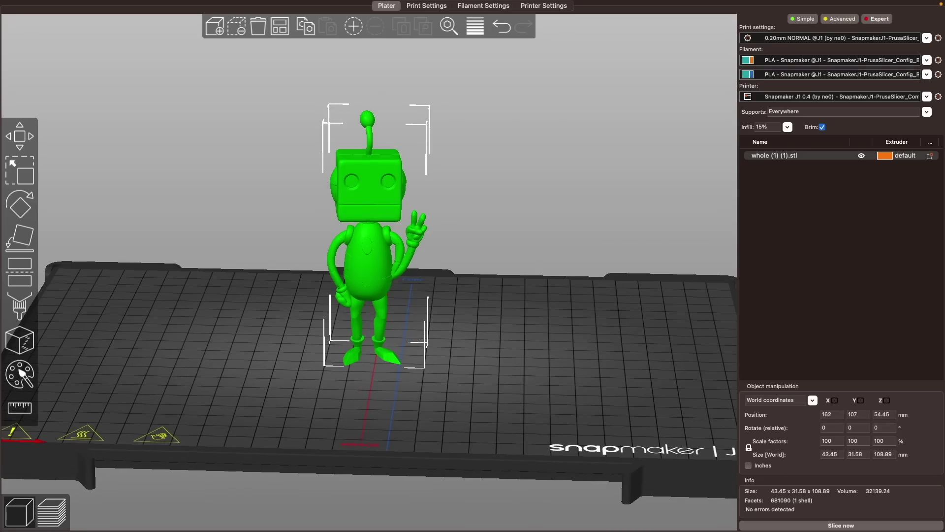
drag(488, 201, 274, 176)
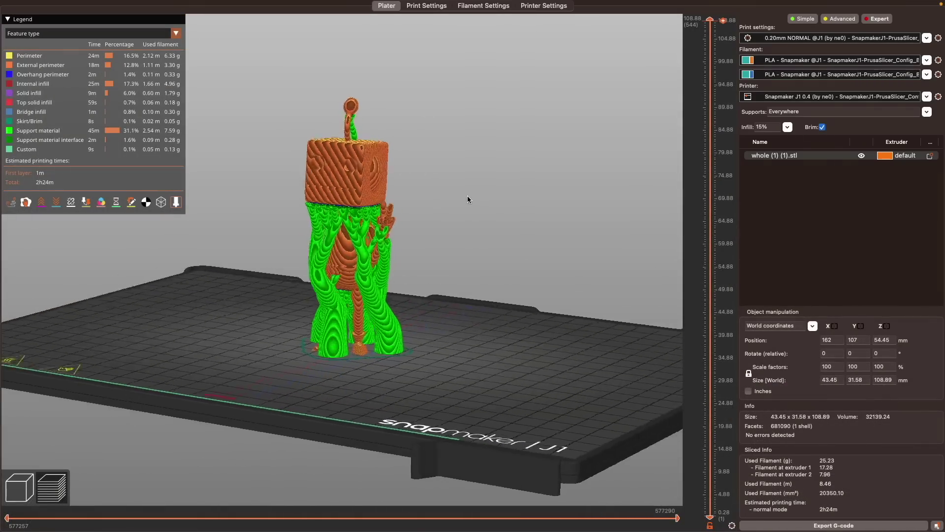
scroll(272, 176, up, 5)
drag(197, 328, 261, 363)
scroll(261, 363, down, 10)
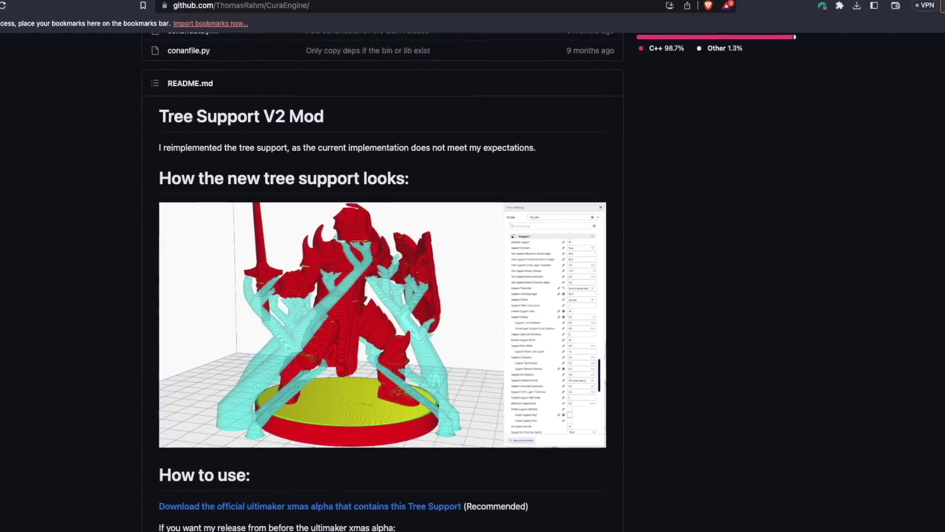
Scroll the Tree Support V2 Mod README down to How to use and bug-reporting sections
scroll(382, 295, down, 4)
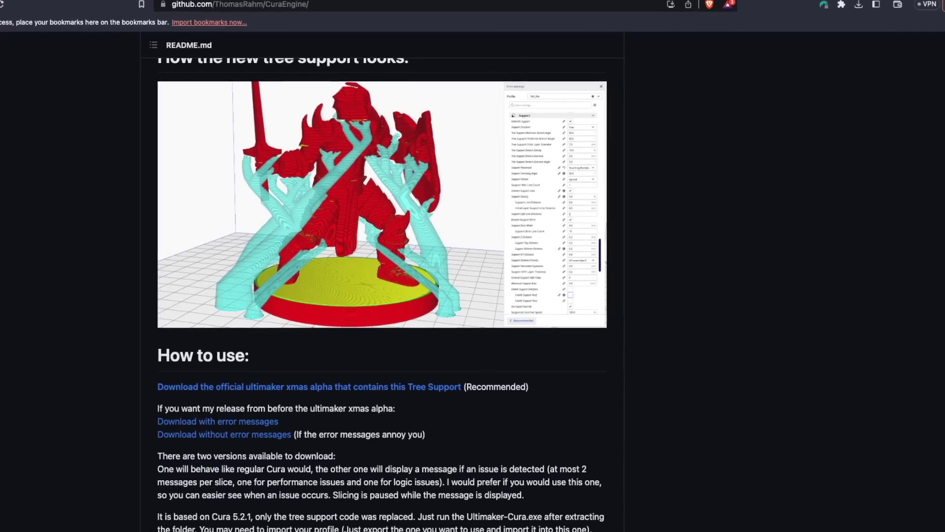
scroll(382, 296, down, 8)
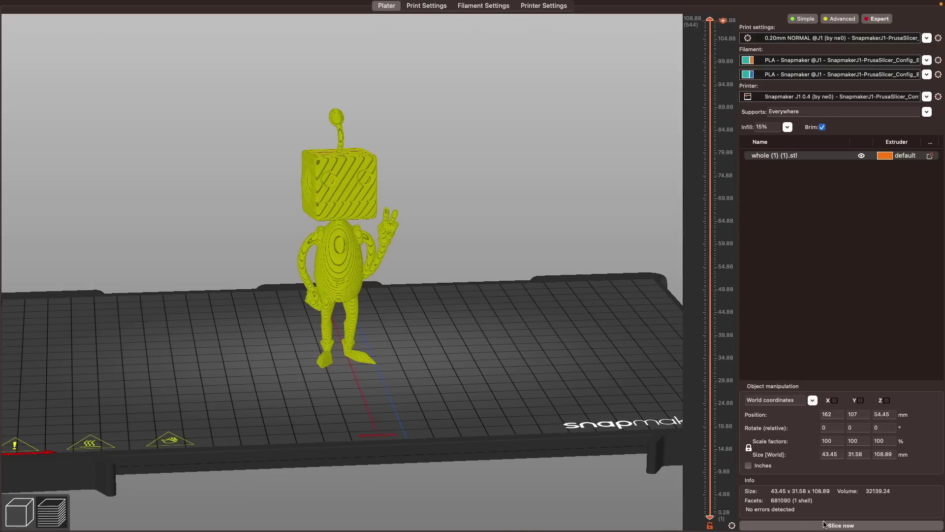
Slice the robot, then scrub the Charmander preview through layers 63.28, 75.68 and 38.48 mm
click(827, 524)
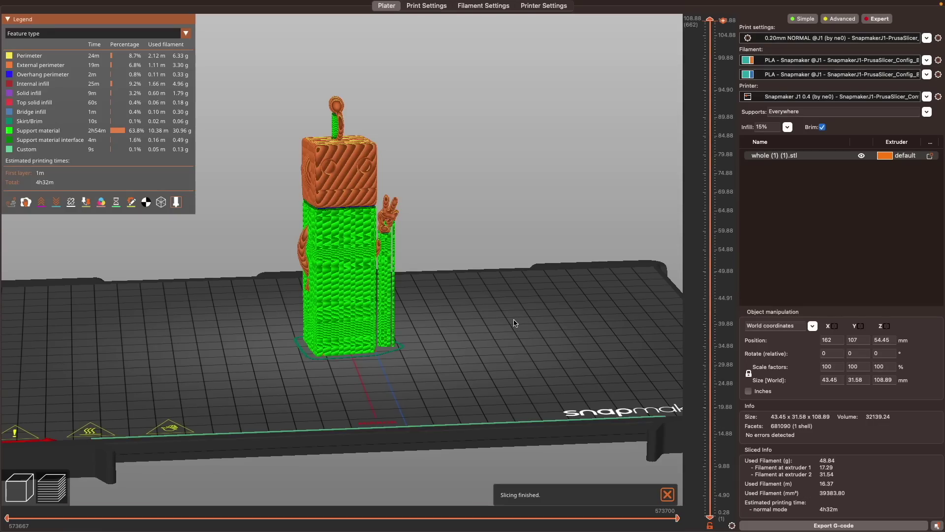
drag(514, 323, 487, 226)
drag(710, 20, 704, 220)
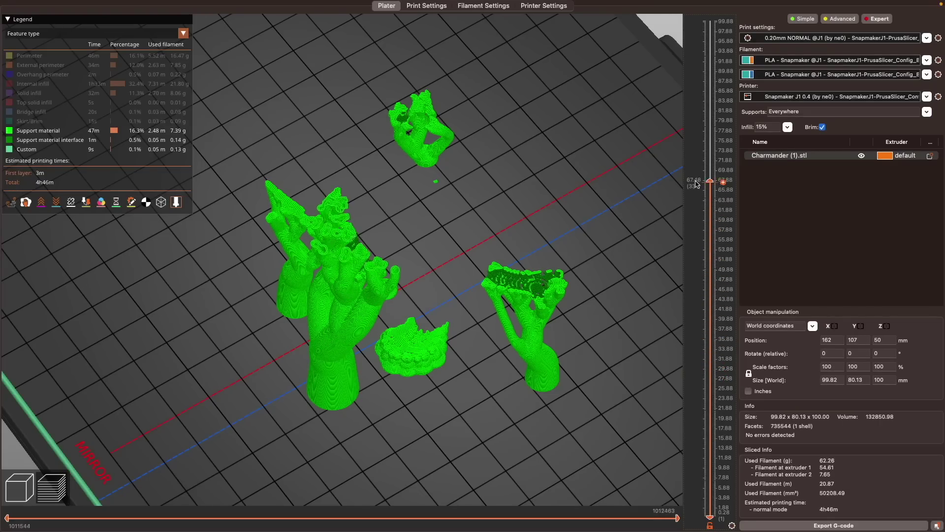
drag(683, 158, 685, 142)
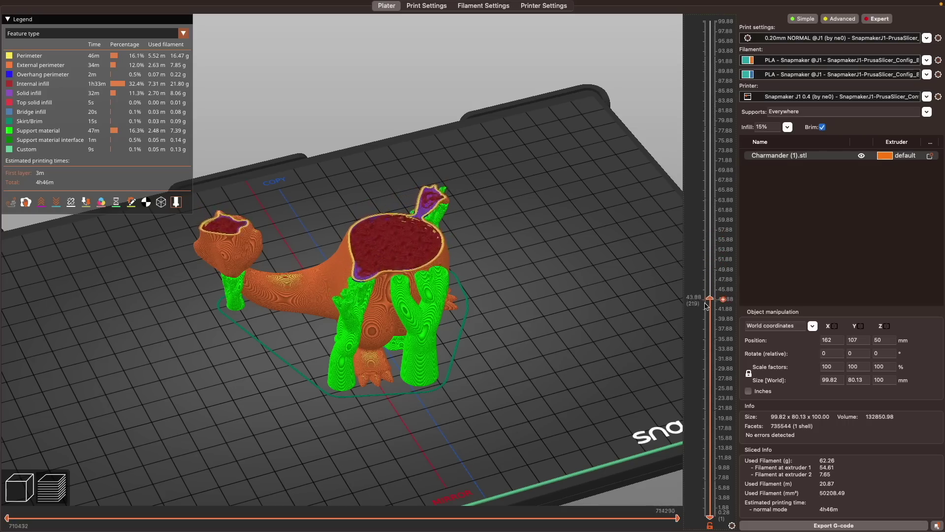
drag(705, 309, 700, 329)
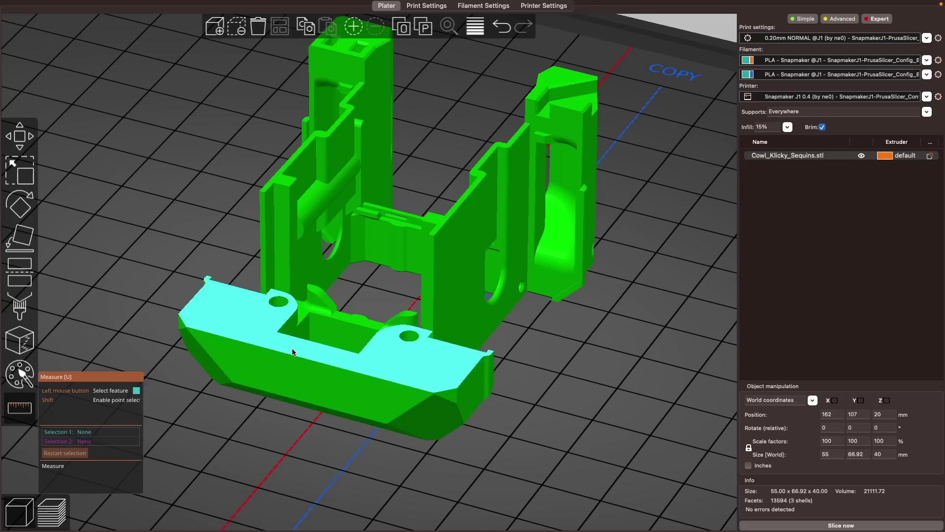
Measure the cowl's 3.4 mm screw hole, 48.6 mm bottom edge and a face distance, then exit Measure
scroll(267, 327, down, 2)
scroll(264, 330, up, 2)
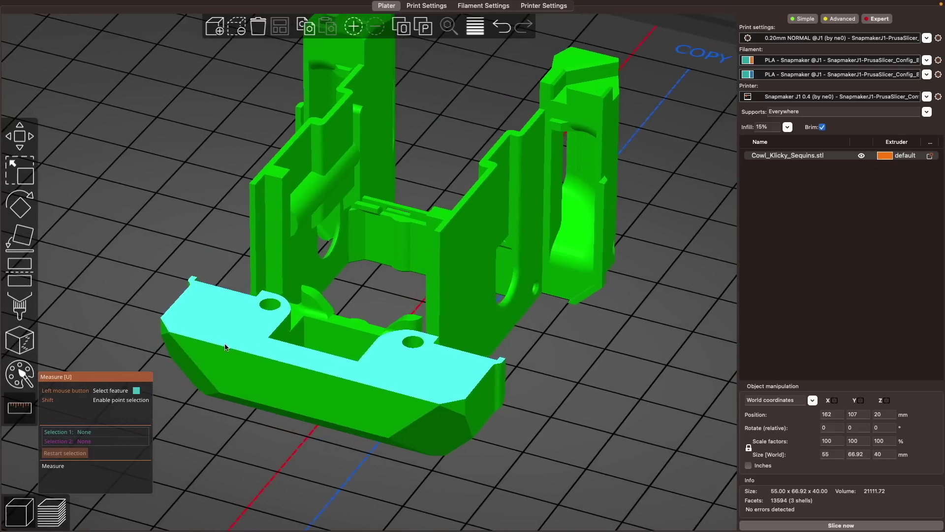
scroll(225, 348, up, 3)
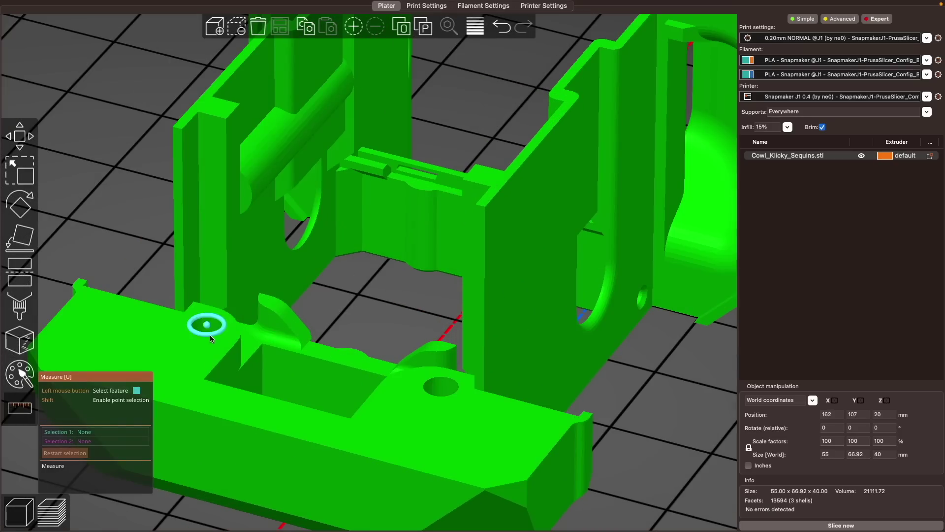
click(210, 336)
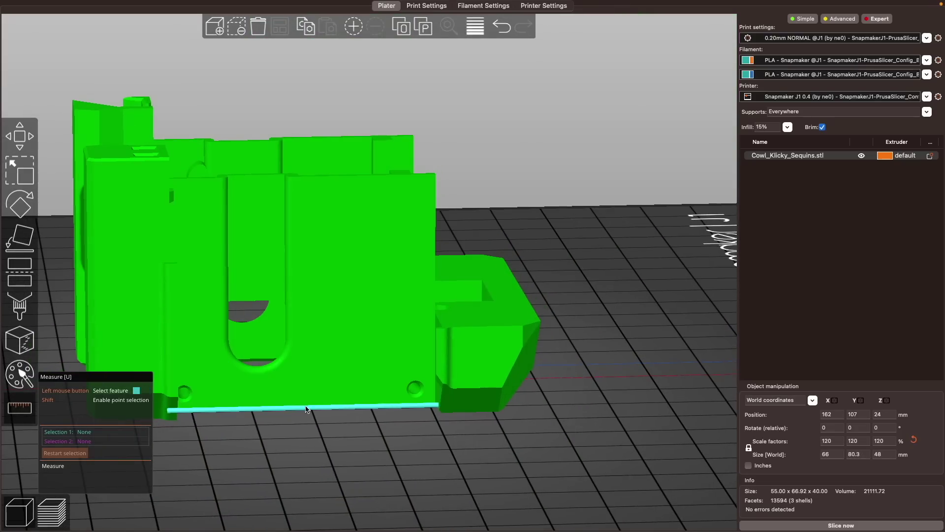
click(323, 409)
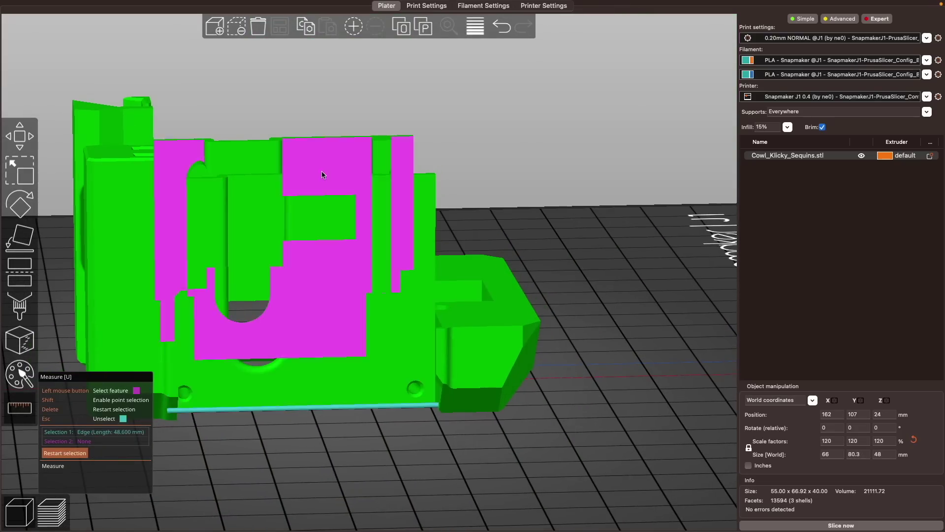
click(326, 177)
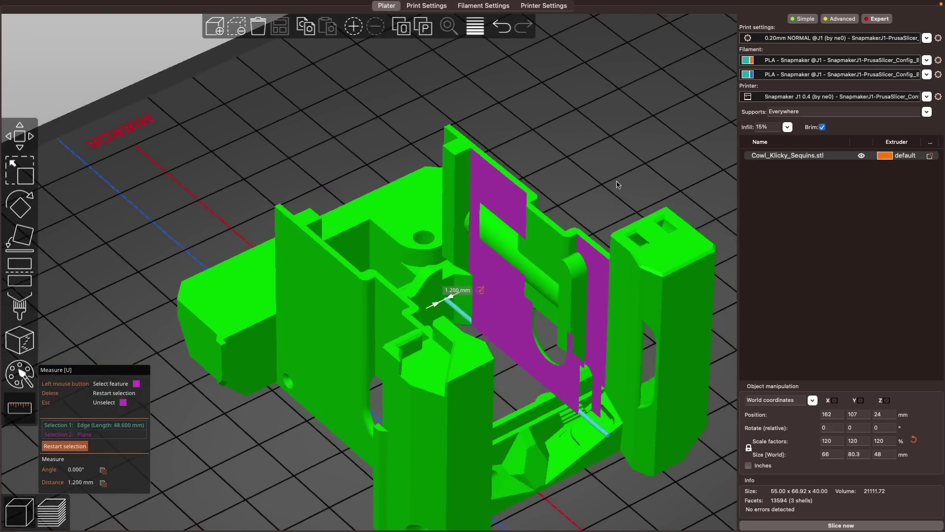
drag(618, 184, 272, 241)
key(1)
key(0)
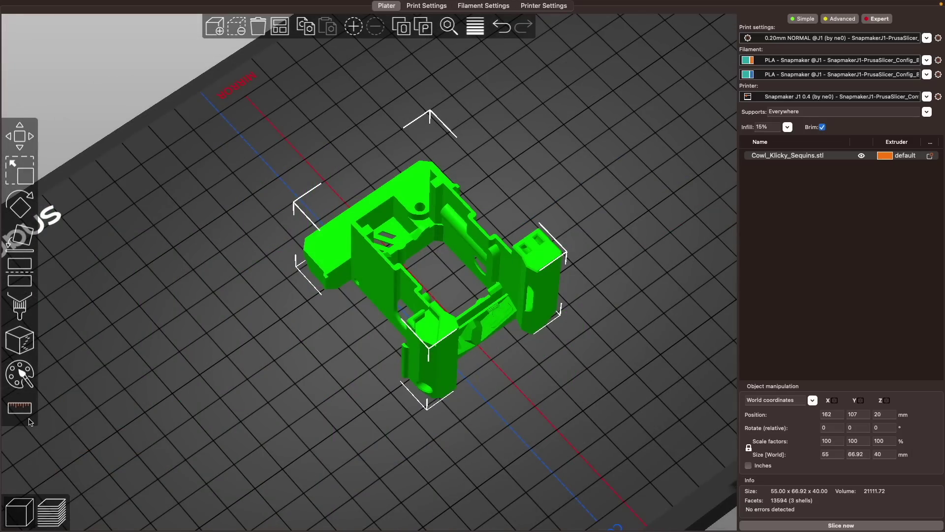
Measure the distance between the cowl's two mounting hole centres
click(19, 407)
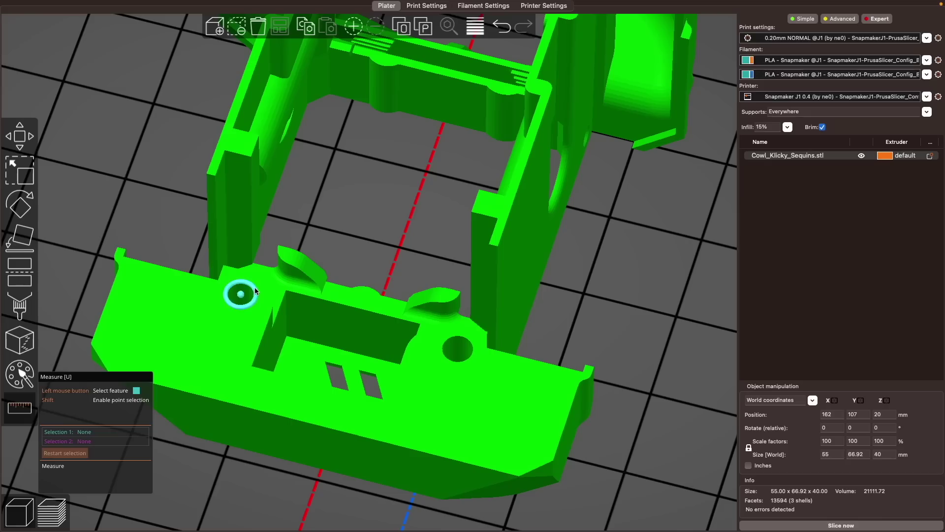
click(254, 288)
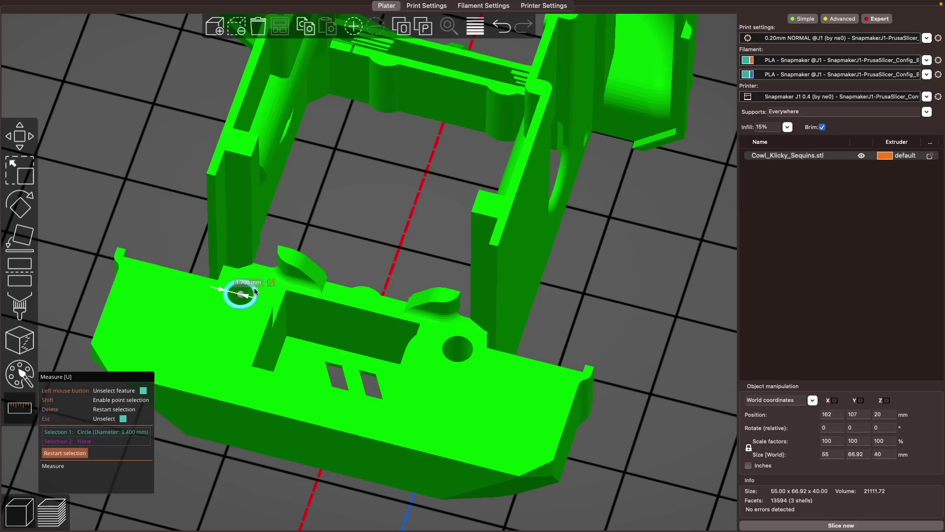
click(467, 340)
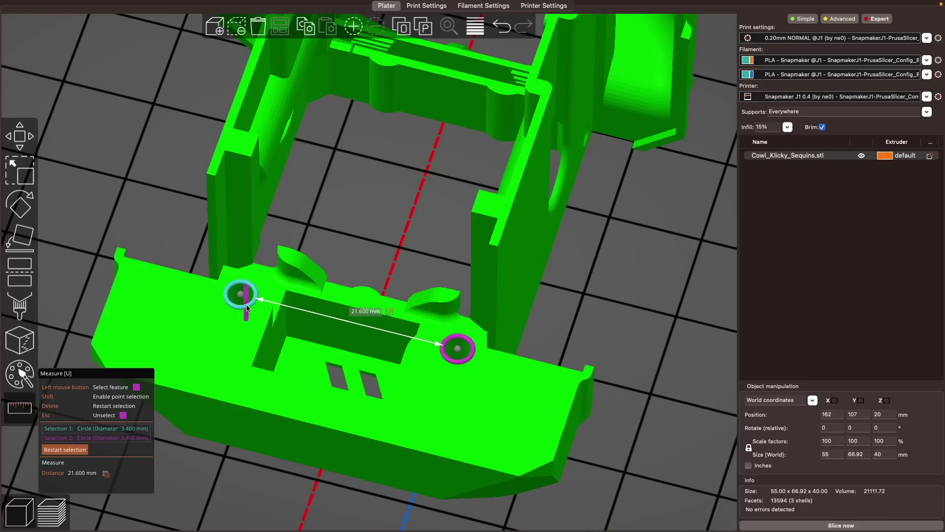
click(241, 296)
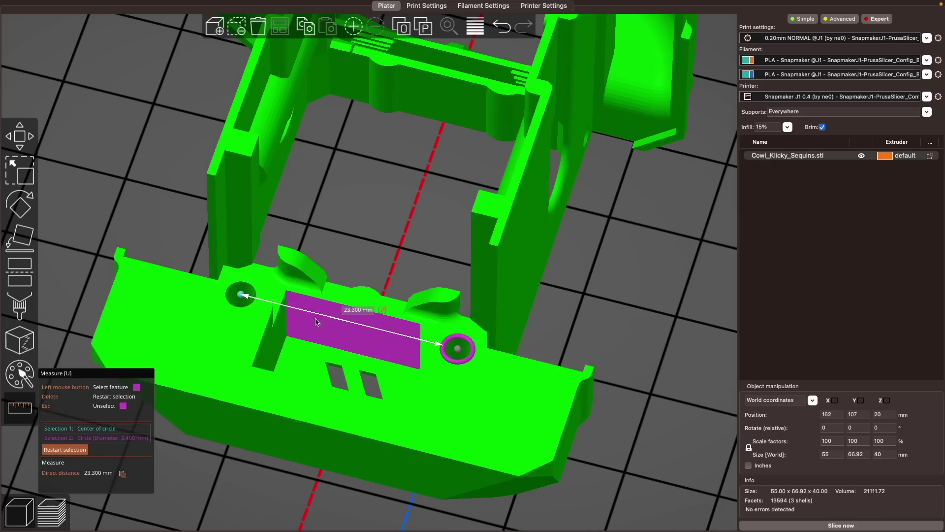
click(459, 350)
middle_drag(640, 412, 613, 404)
drag(613, 404, 628, 418)
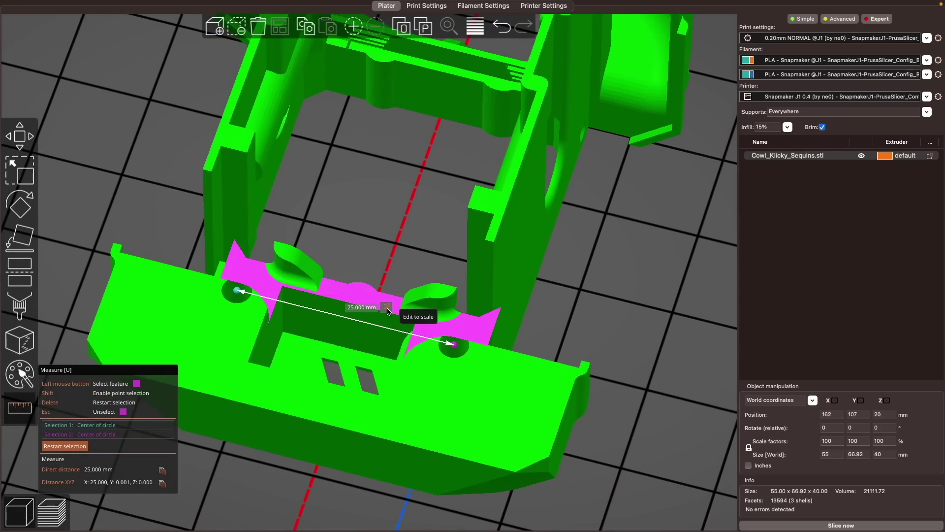
Rescale the cowl to 120% so the hole centres sit 30 mm apart
click(387, 308)
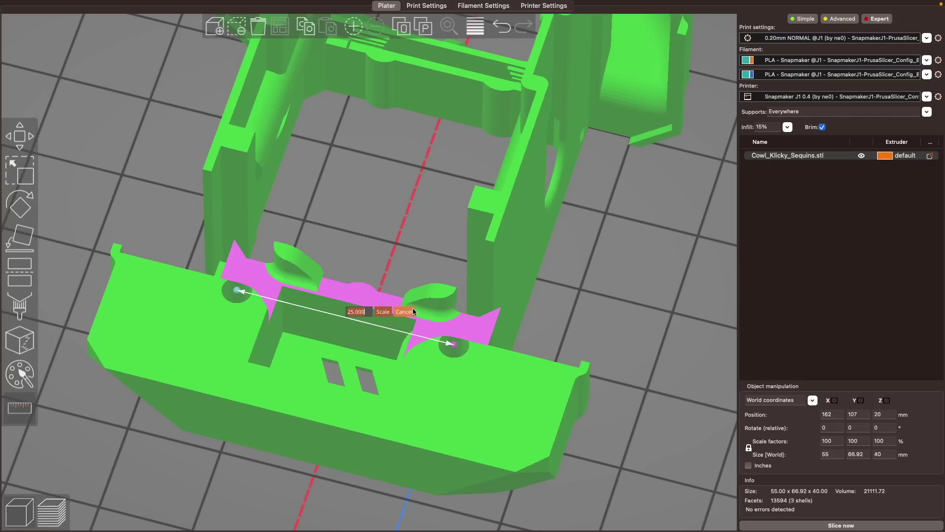
text(30)
click(379, 312)
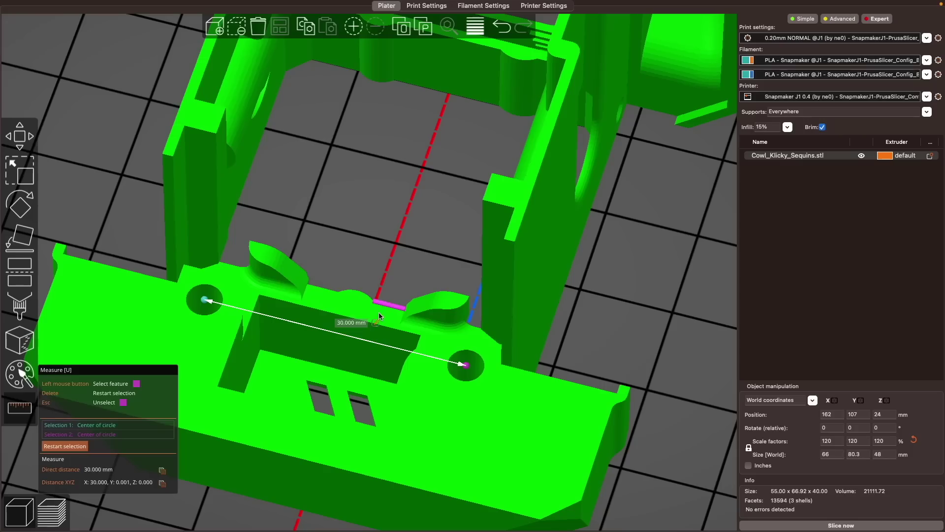
Zoom and orbit to look down on the cup's My Cup lettering
scroll(645, 354, down, 4)
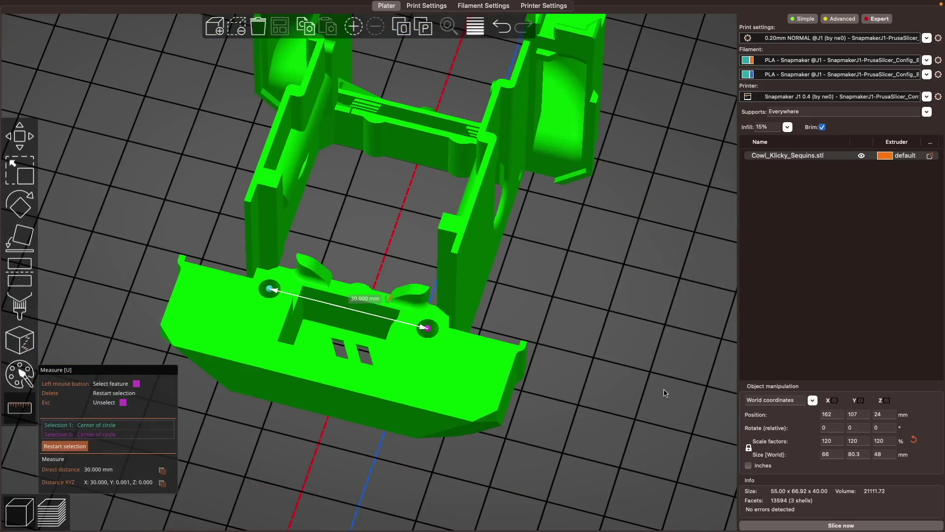
scroll(665, 392, down, 2)
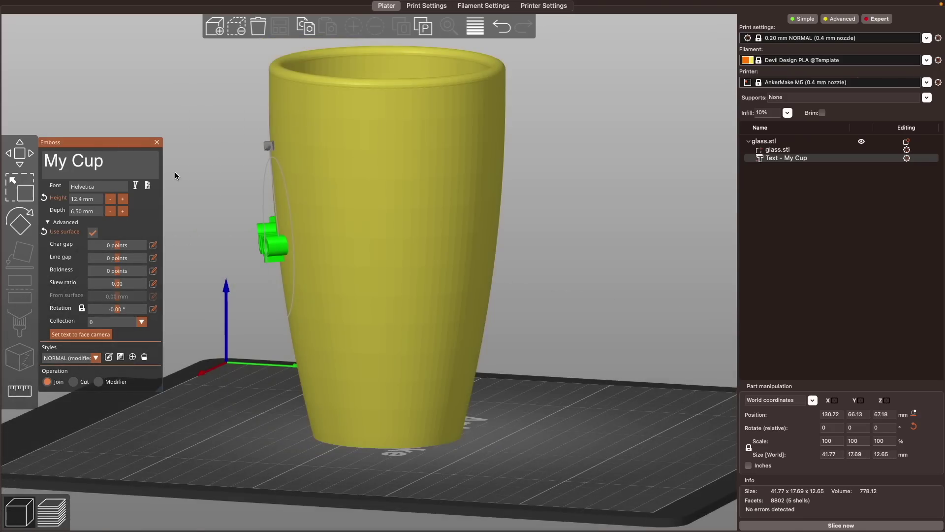
drag(175, 176, 242, 190)
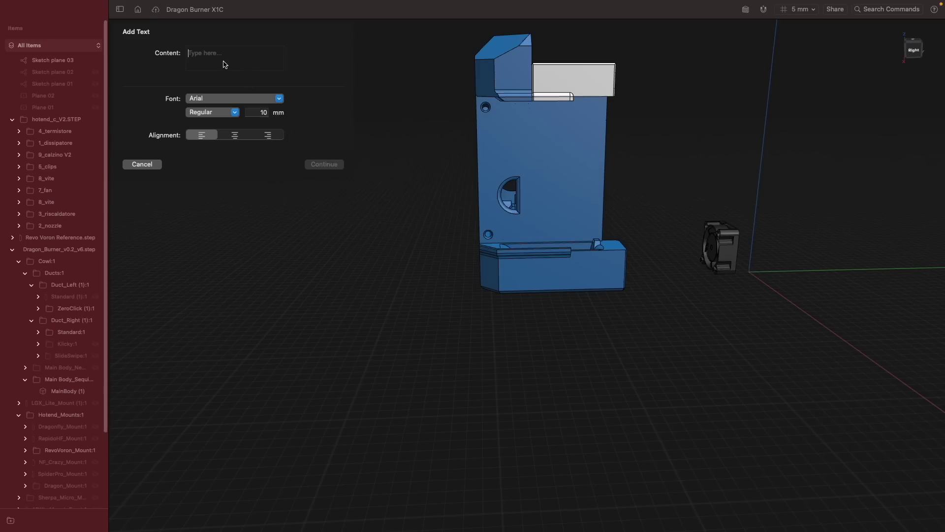
text(C)
click(321, 165)
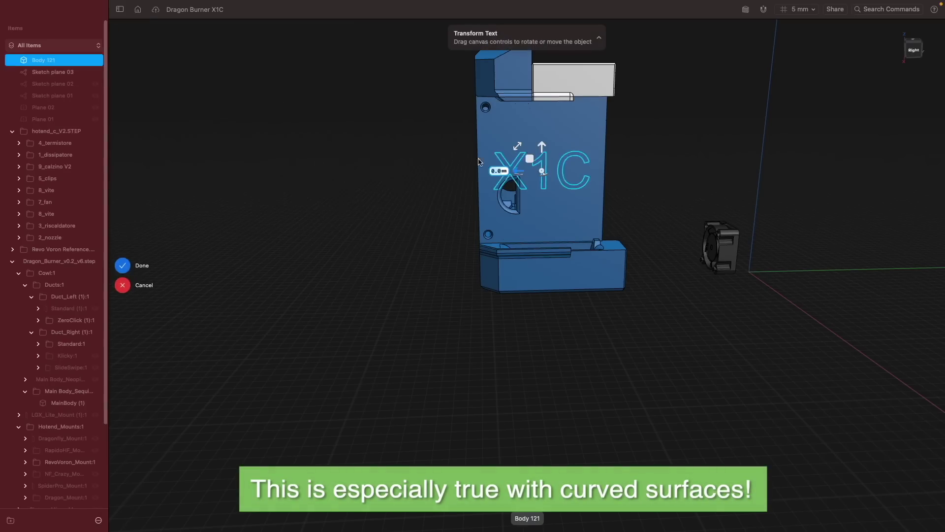
scroll(545, 172, up, 3)
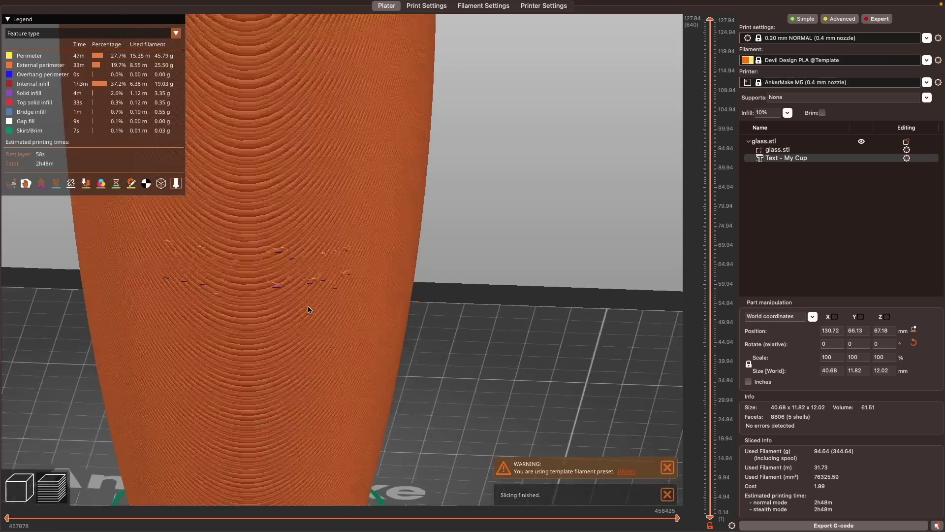
drag(310, 312, 232, 355)
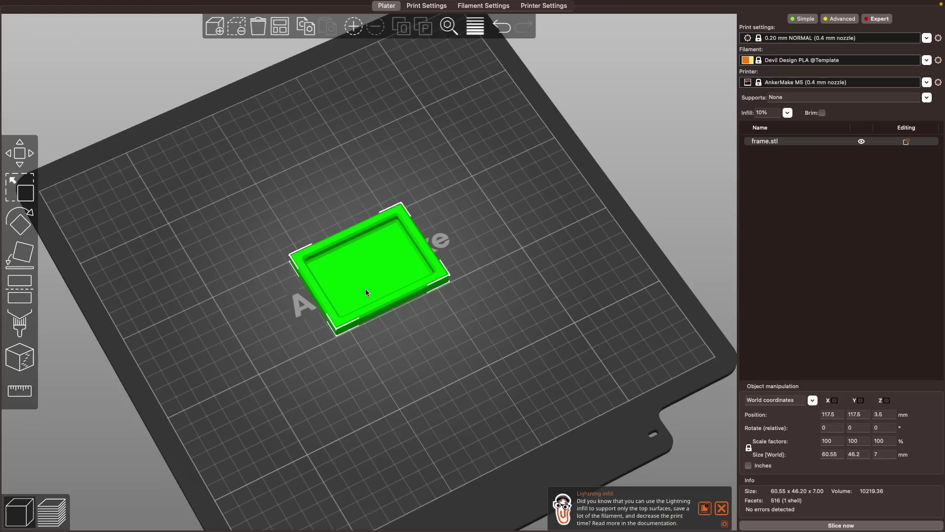
Add a text part reading 'Jackson' to frame.stl
right_click(366, 290)
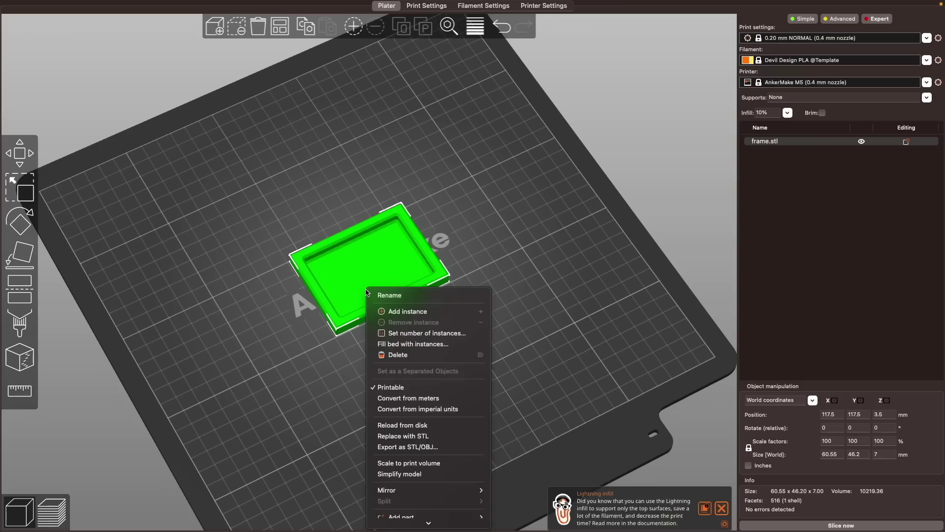
scroll(426, 454, down, 3)
mouse_move(426, 454)
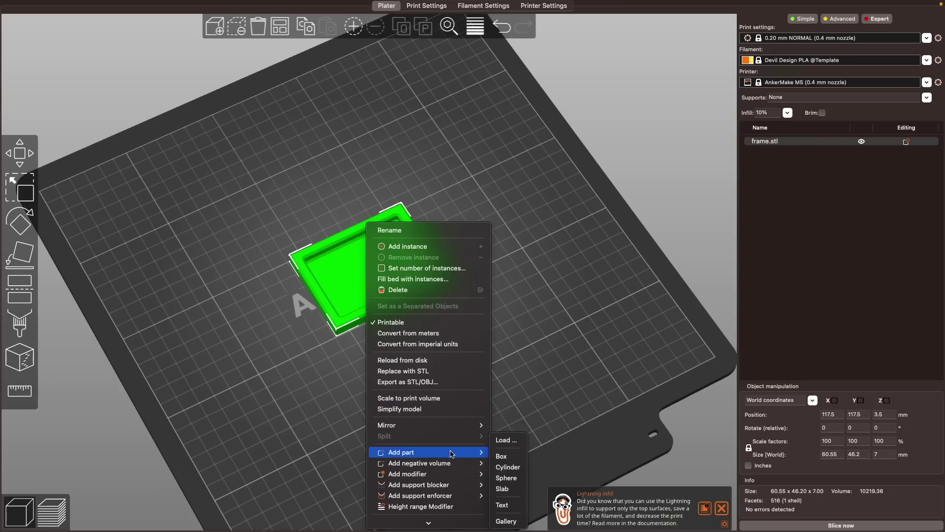
click(502, 503)
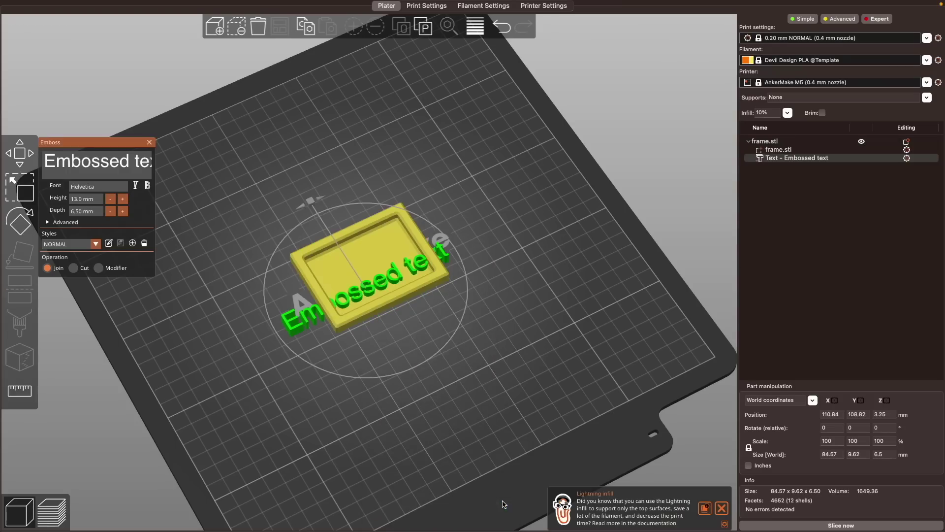
key(ctrl+a)
text(Jackson)
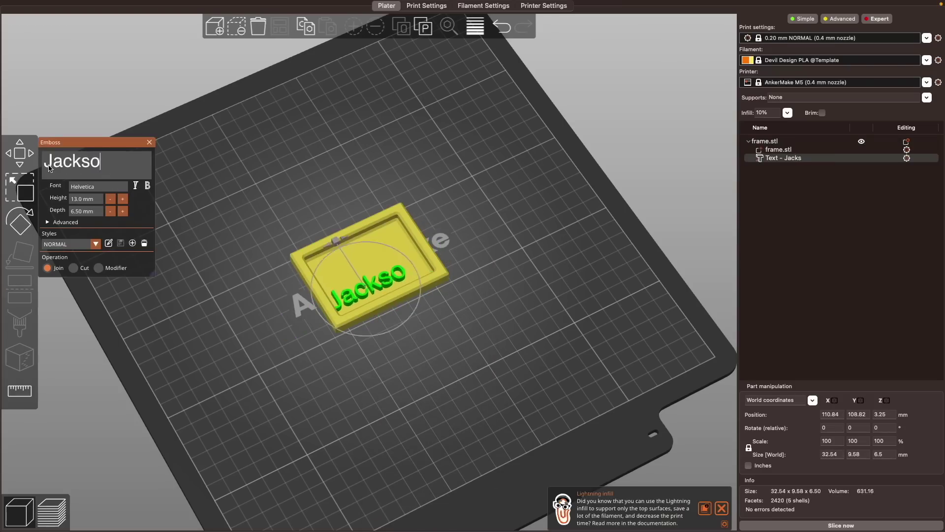
Set the text font to Courier New with height 9 and expand the advanced options
click(98, 186)
click(95, 219)
click(111, 199)
text(9)
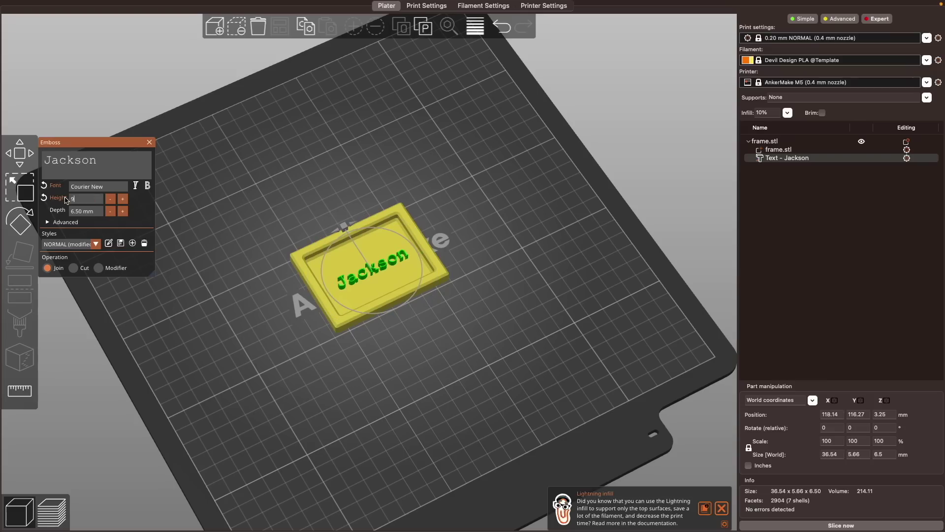
click(48, 222)
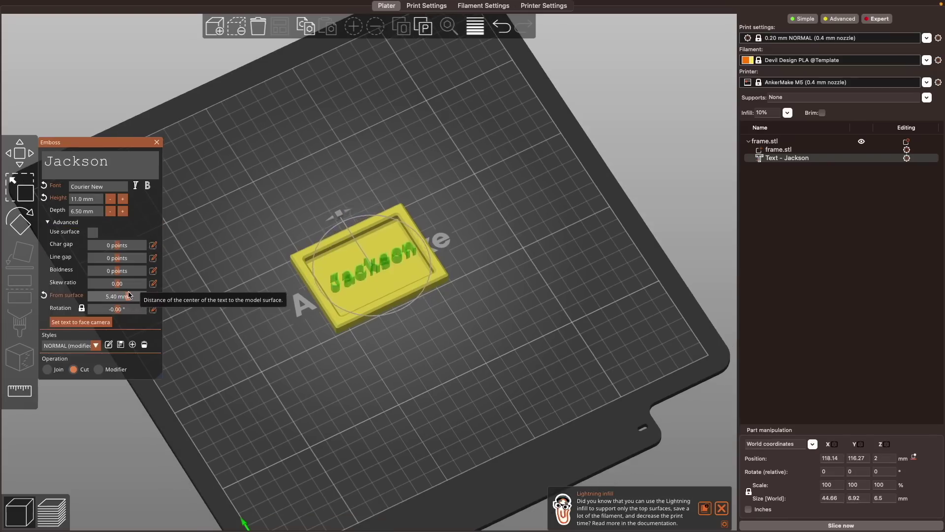
Slice the plate and inspect the engraved text from above
key(ctrl+r)
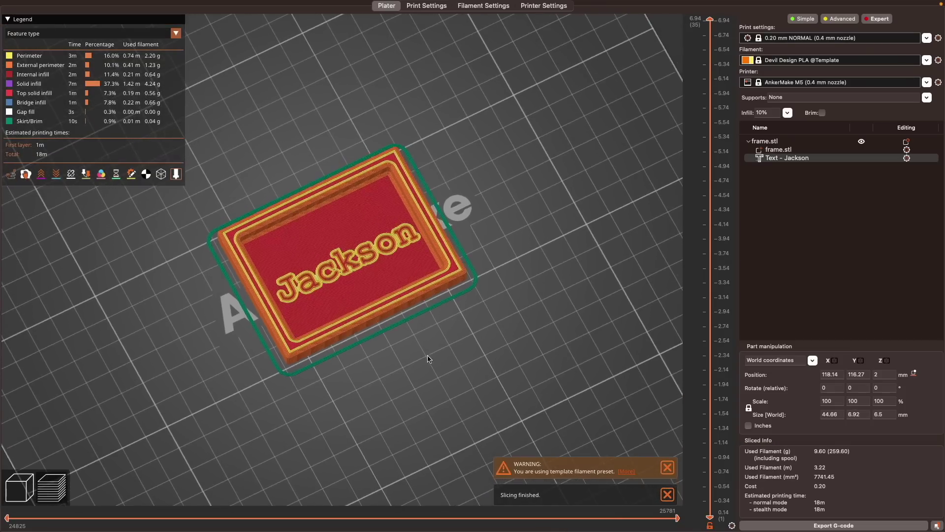
key(1)
mouse_move(542, 364)
mouse_down()
mouse_move(540, 312)
mouse_move(542, 366)
mouse_up()
scroll(542, 367, down, 5)
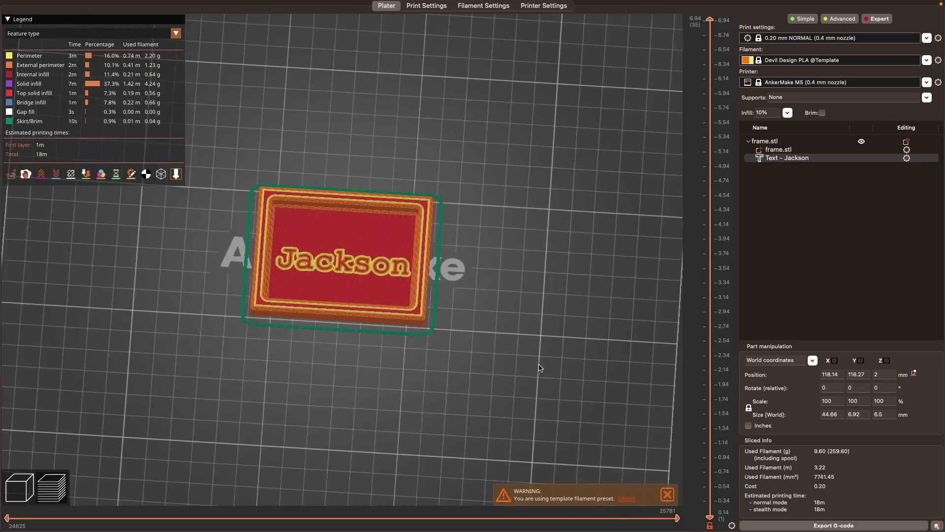
key(Tab)
Change the engraved text from Jackson to Monk
double_click(420, 274)
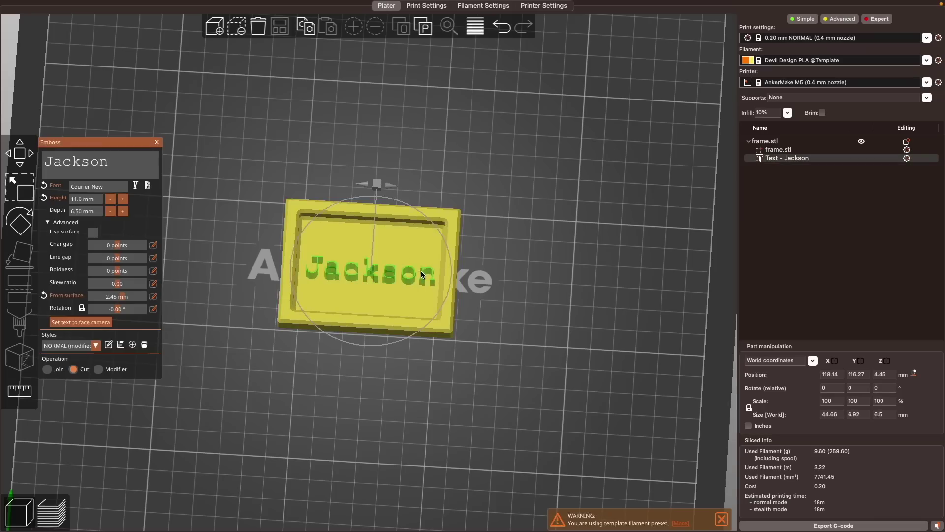
drag(113, 167, 50, 165)
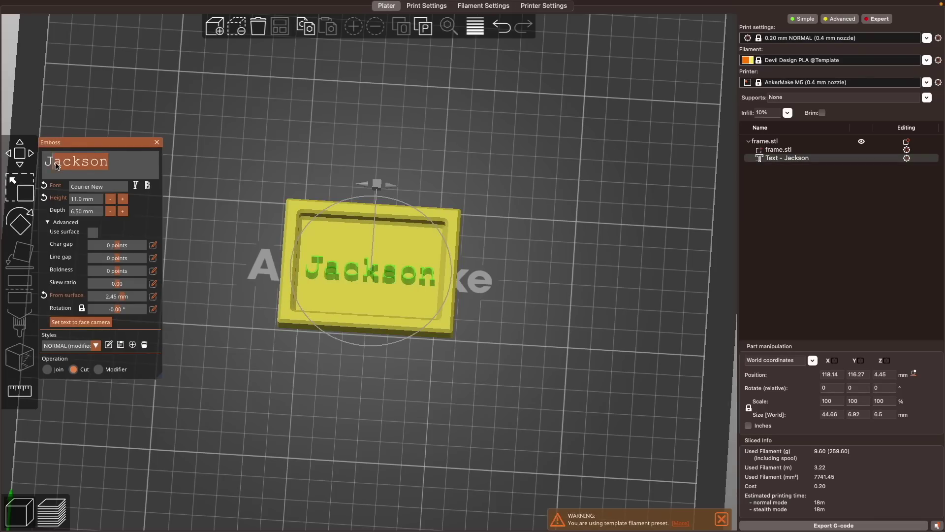
text(Monk)
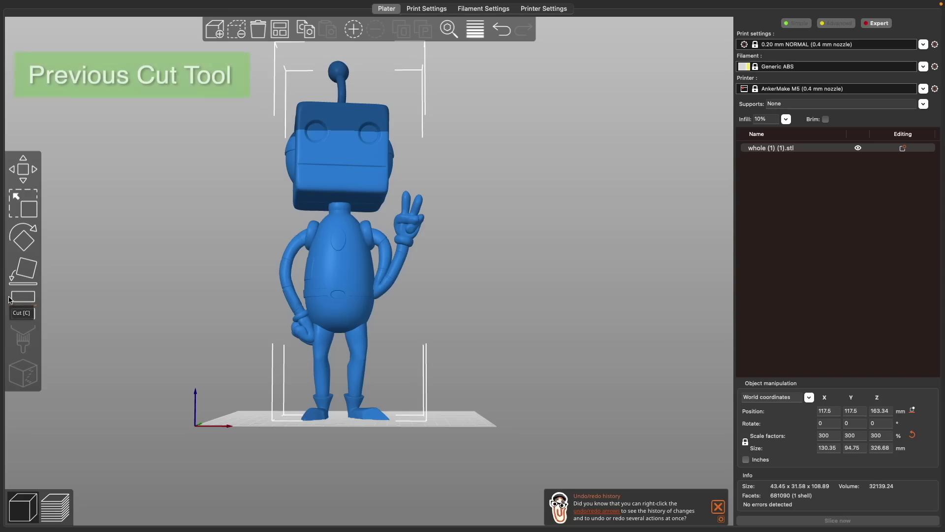
Cut the dinosaur into separate objects along a diagonal line through its body
key(c)
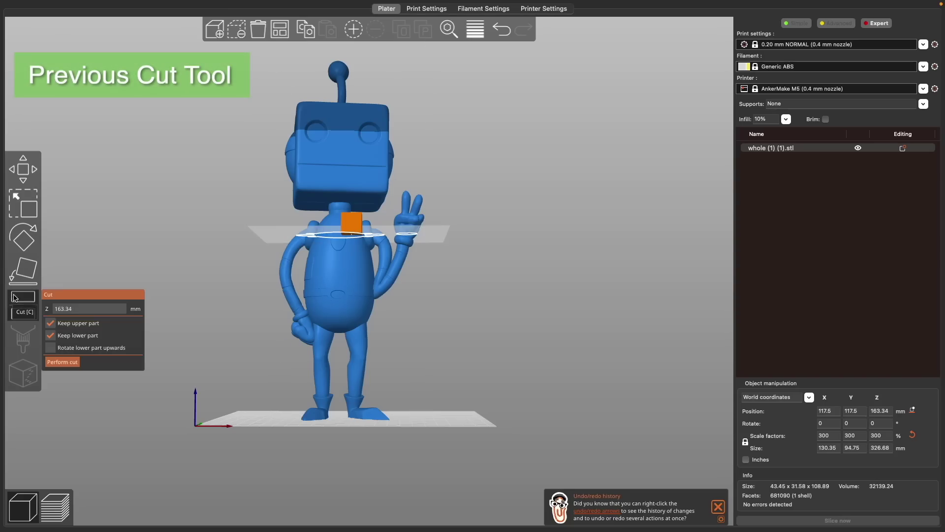
drag(170, 263, 199, 290)
drag(374, 294, 406, 298)
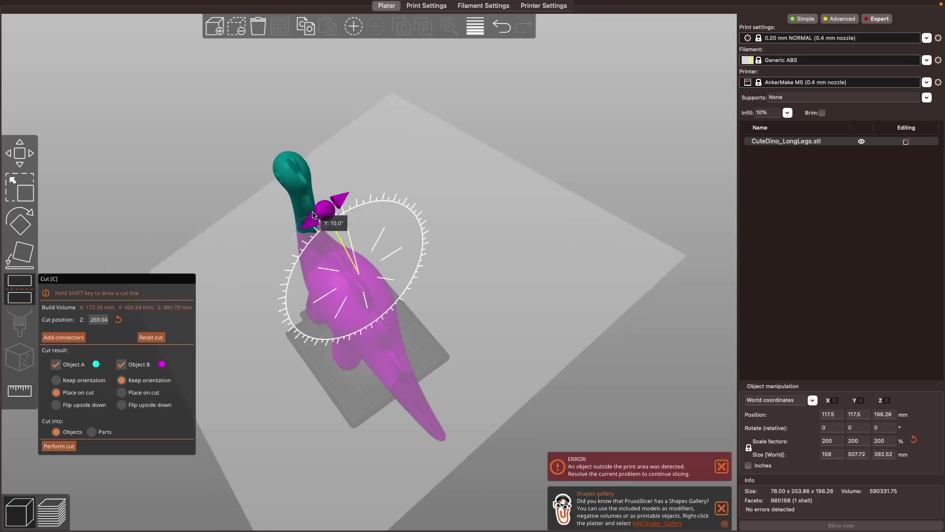
drag(314, 215, 321, 191)
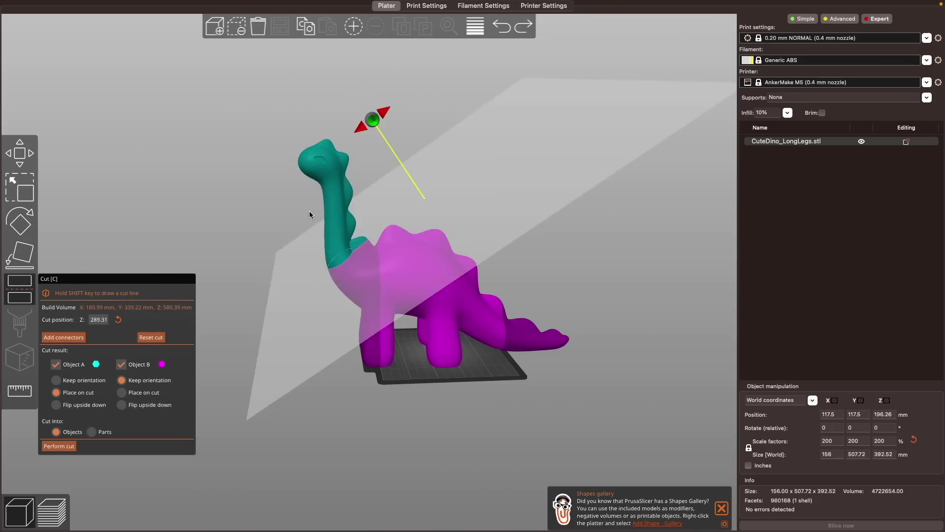
shift+drag(309, 211, 382, 163)
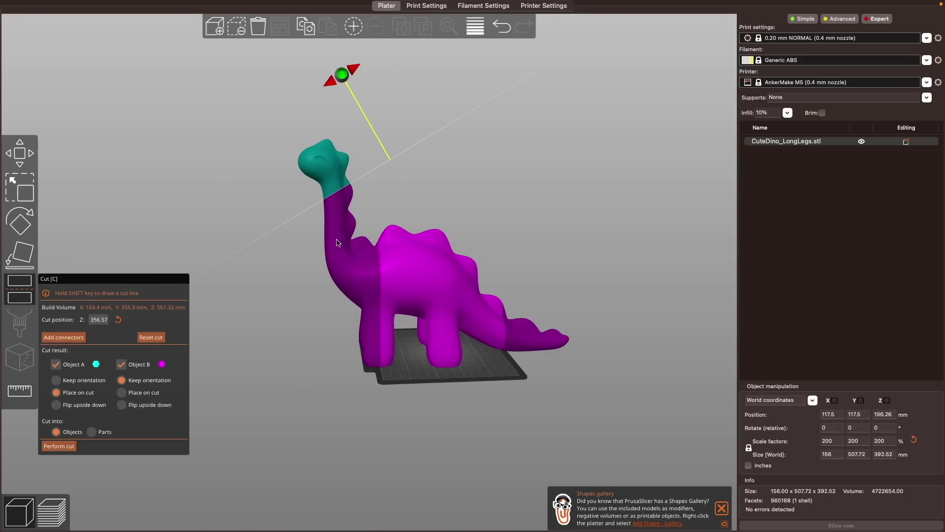
shift+drag(330, 281, 342, 264)
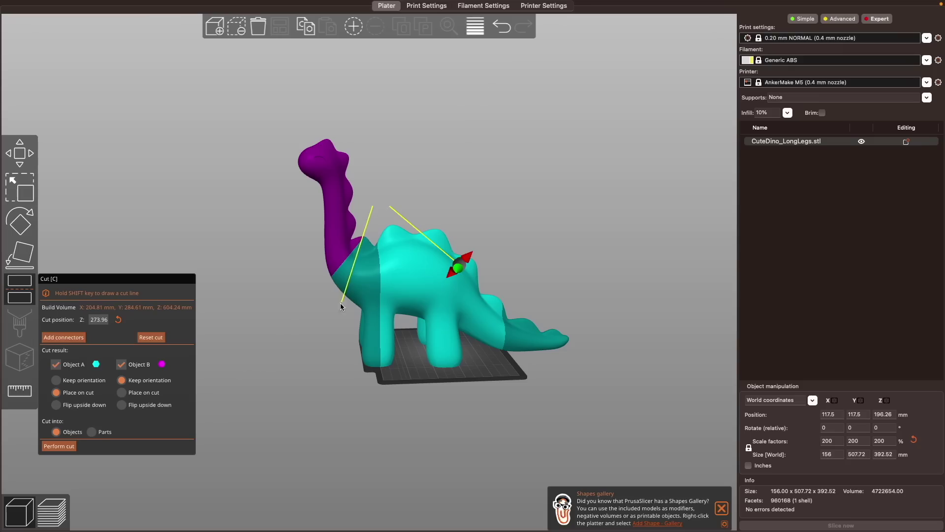
shift+drag(339, 305, 340, 305)
click(58, 446)
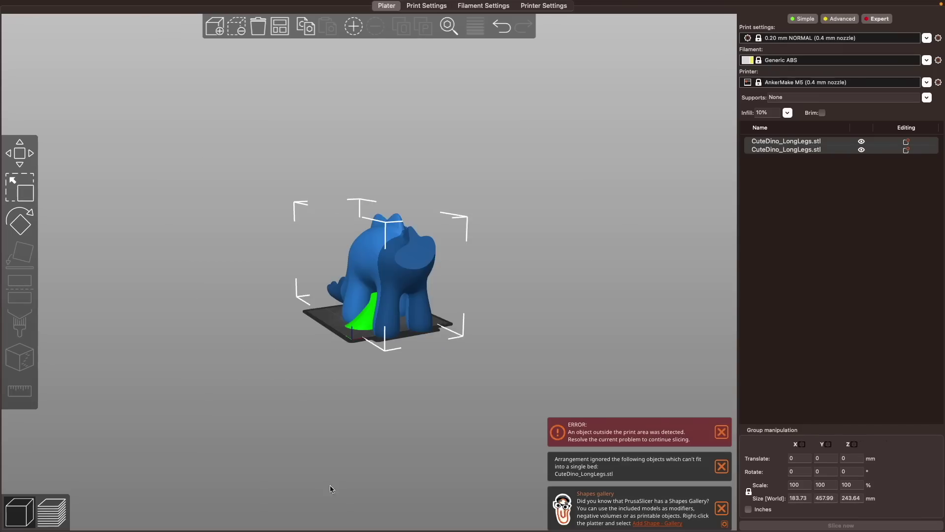
Undo the cut to restore the whole dinosaur
drag(314, 464, 320, 425)
key(ctrl+z)
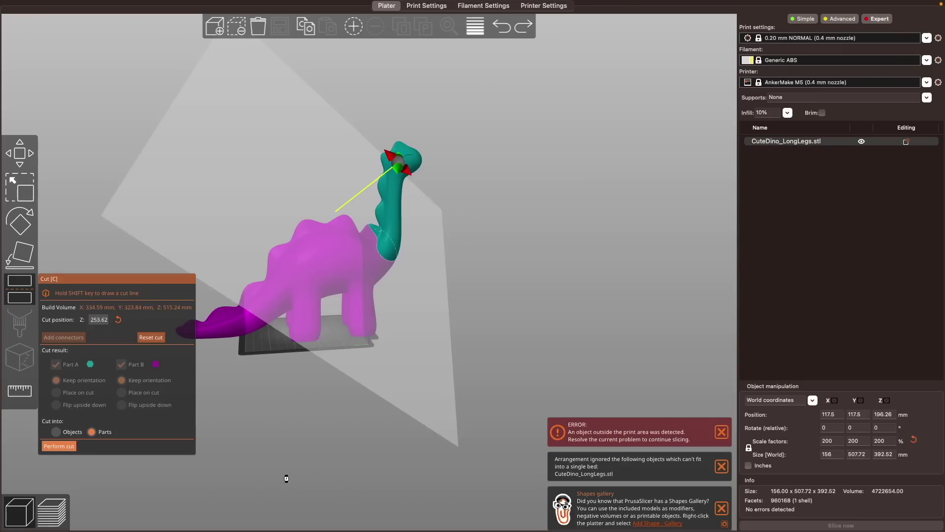
key(ctrl+z)
drag(384, 415, 368, 414)
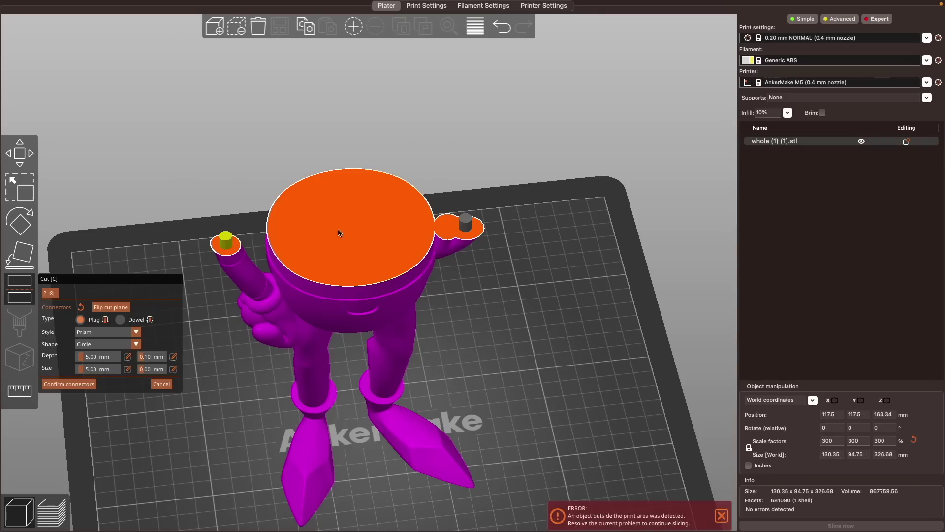
Place another plug connector on the robot's cut face and view the sliced halves from underneath
click(306, 228)
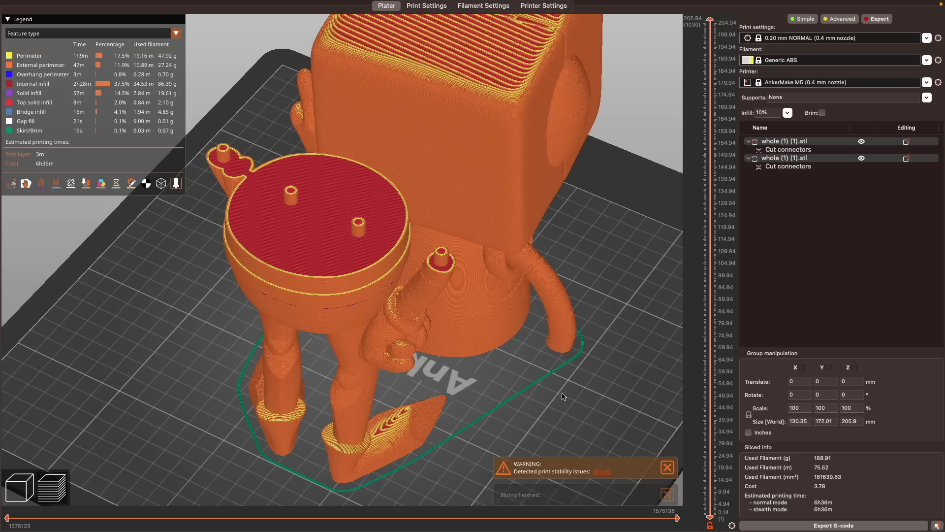
drag(563, 396, 505, 316)
Select the hexagone model and start the Cut tool at 30 mm height
drag(410, 325, 396, 323)
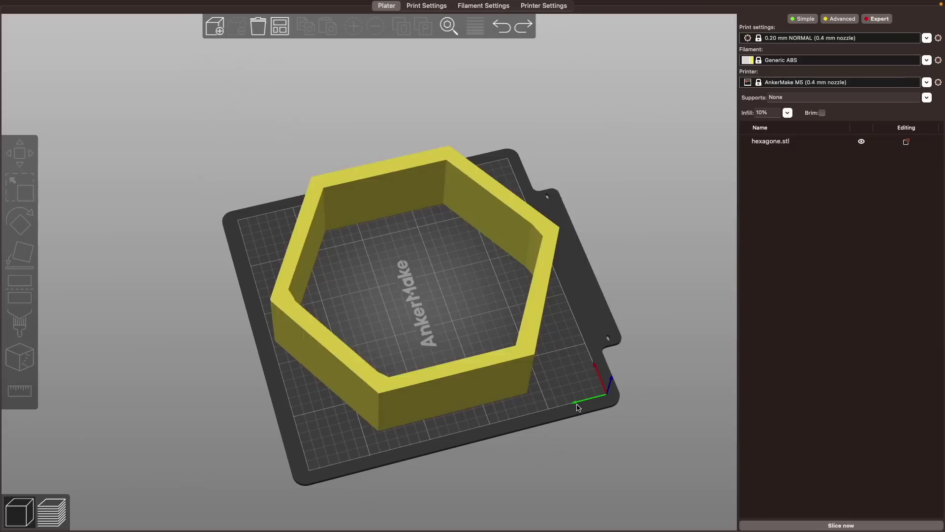
click(472, 364)
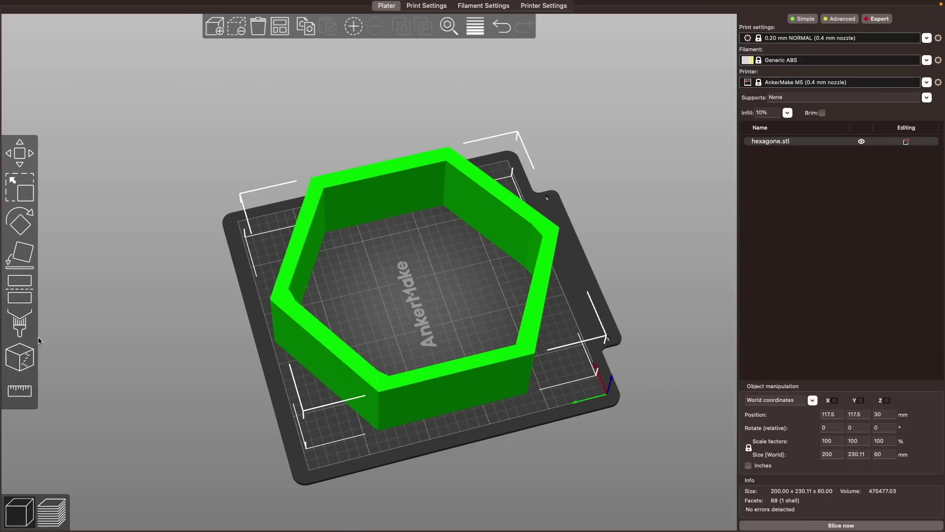
click(20, 289)
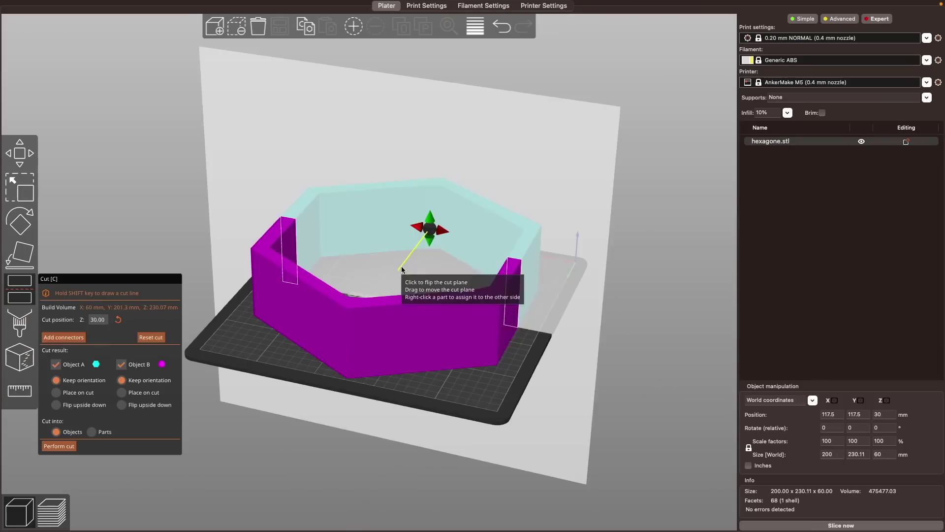
drag(644, 347, 526, 394)
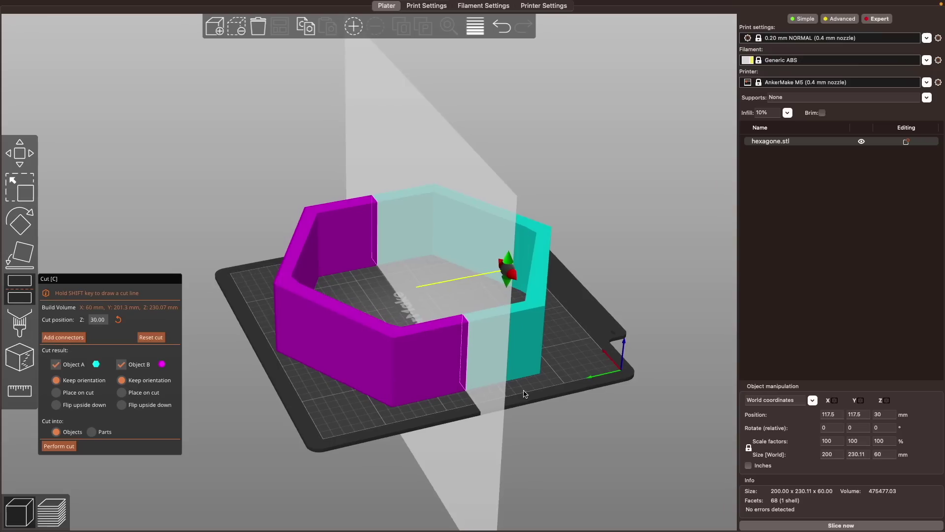
Place three connectors on the hexagone's cut face and confirm them
click(76, 337)
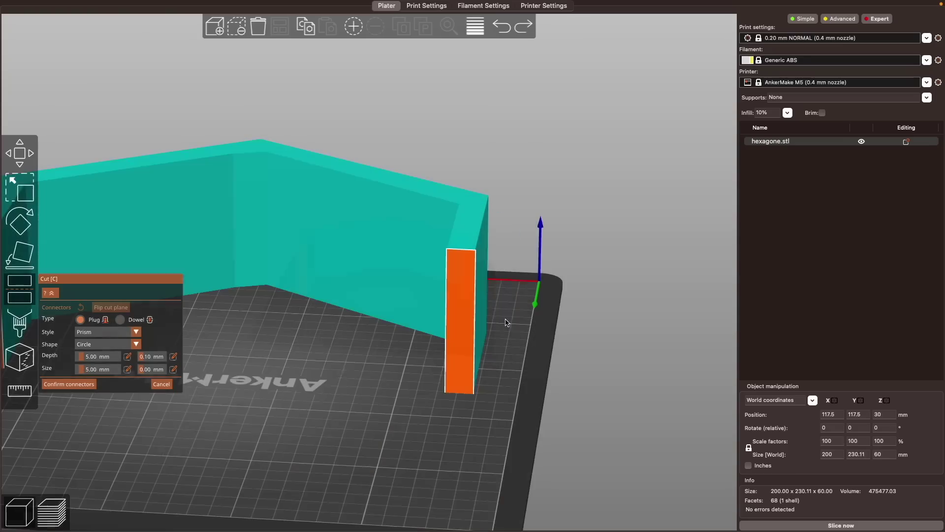
click(458, 280)
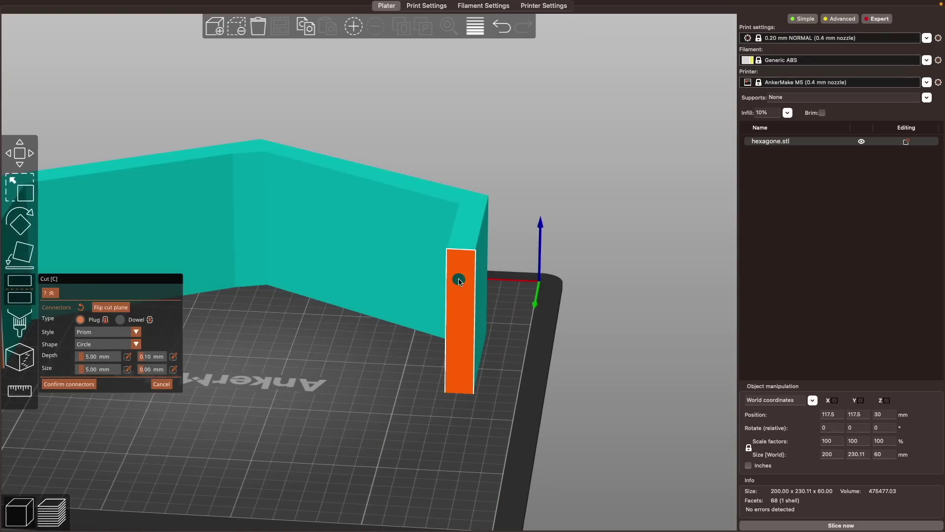
click(456, 330)
click(457, 383)
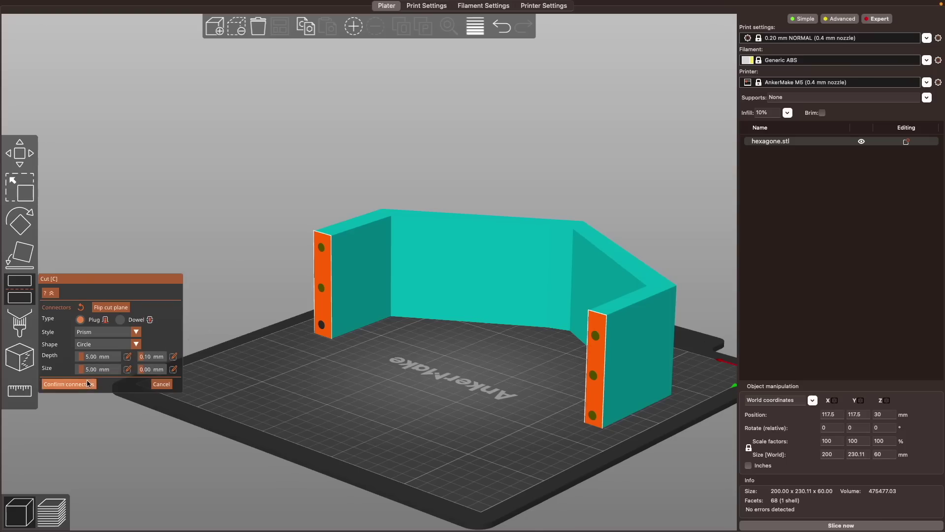
click(88, 380)
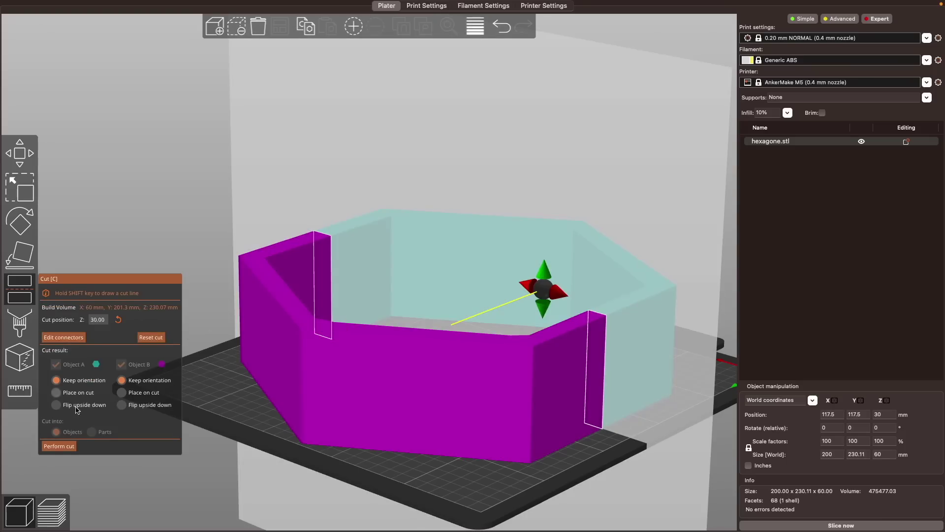
Split the hexagone into two parts and inspect the sliced wall from outside
click(58, 446)
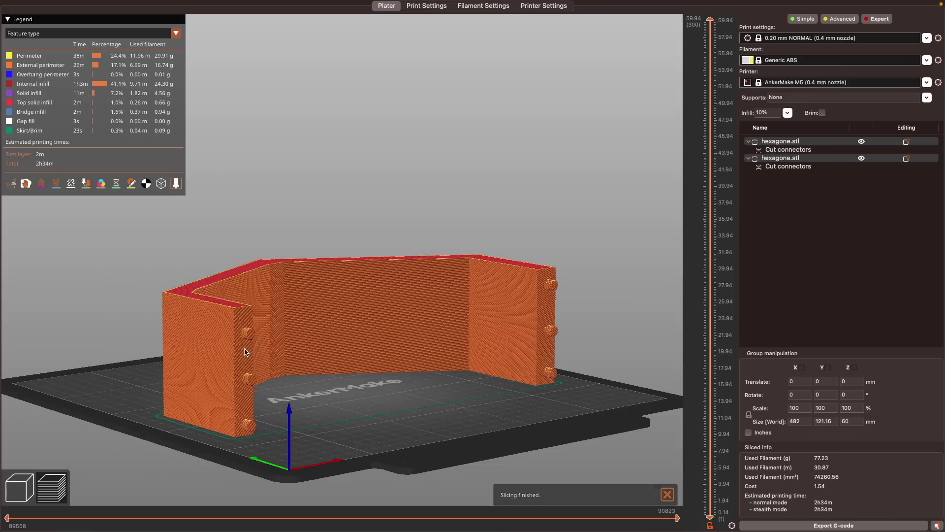
drag(345, 362, 253, 332)
scroll(207, 345, up, 6)
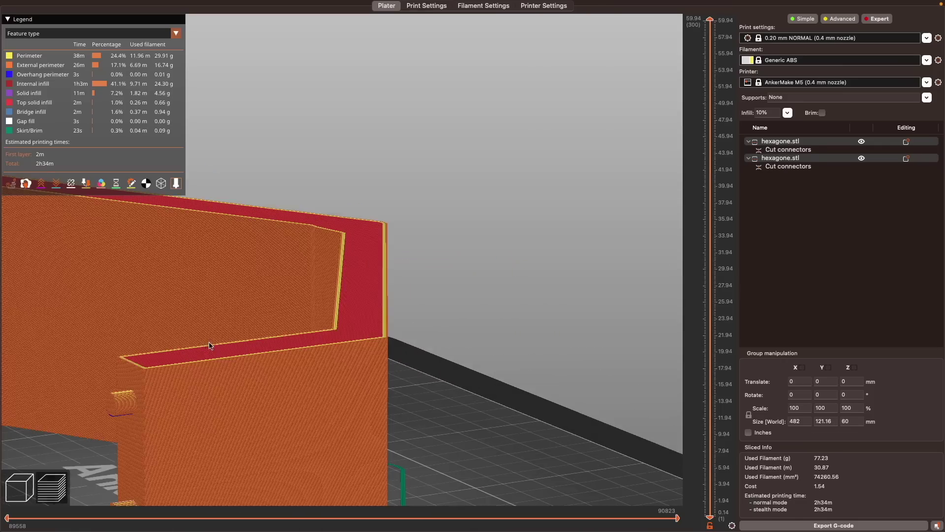
scroll(278, 241, down, 3)
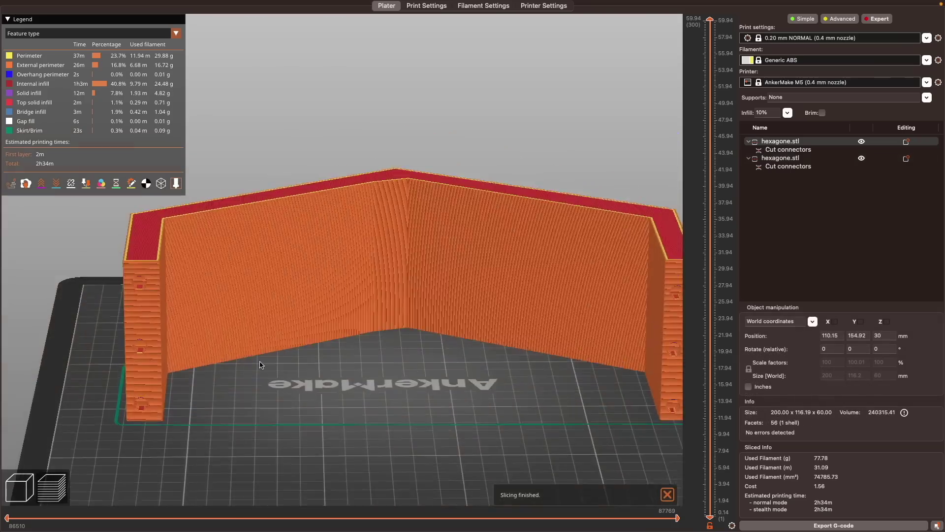
drag(266, 374, 276, 352)
scroll(246, 339, up, 4)
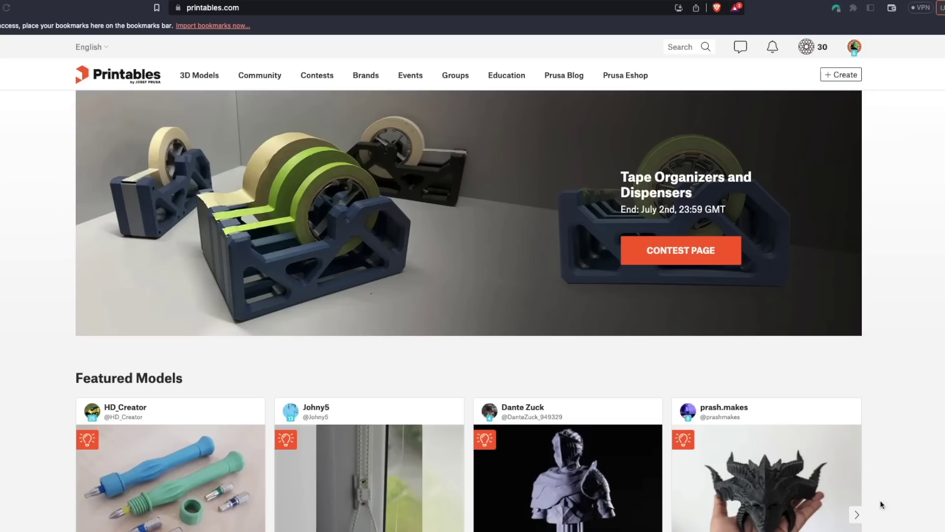
Enable Show PrusaSlicer button in Printables Settings > Display & language
click(854, 46)
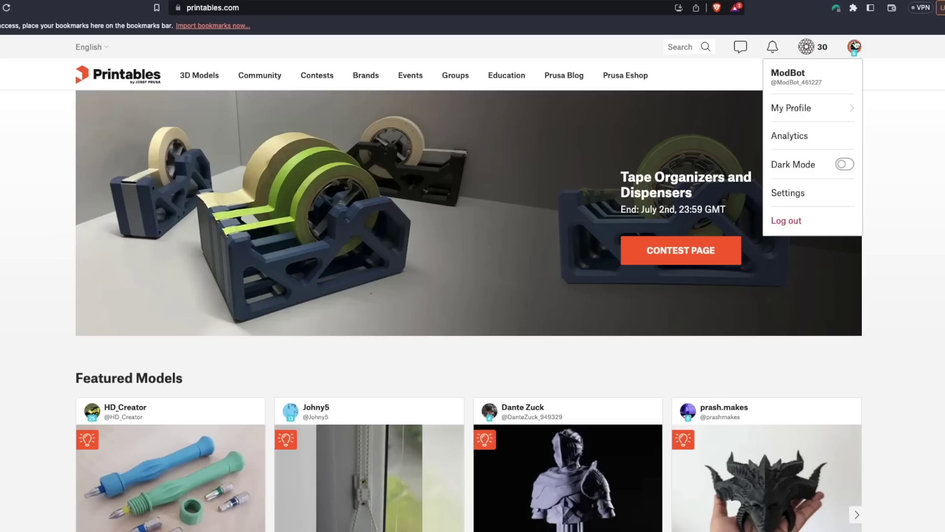
click(797, 197)
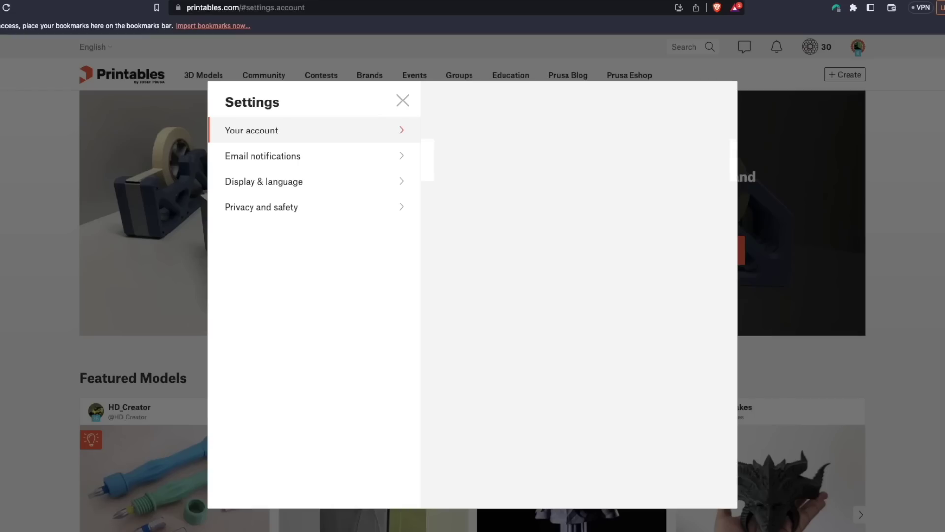
click(321, 194)
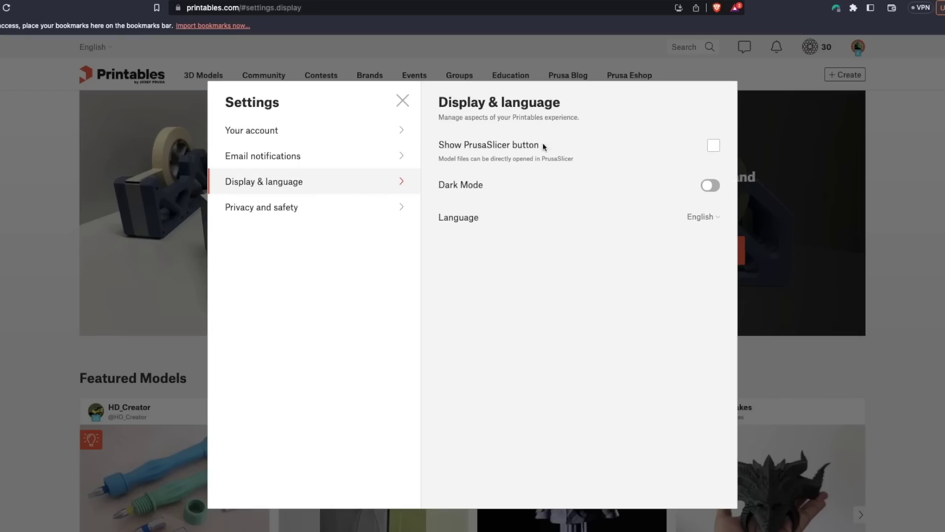
click(716, 146)
click(403, 101)
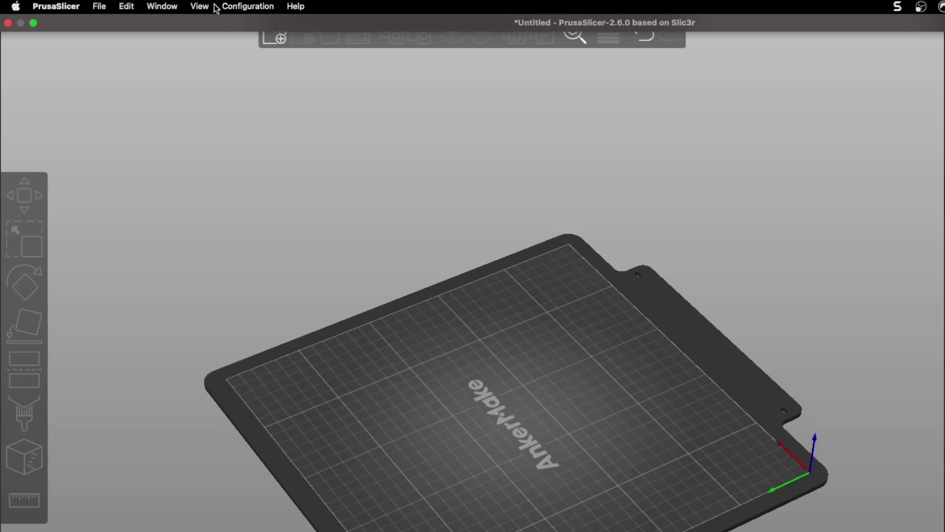
Launch the Configuration Assistant from the Configuration menu and go to its Downloads page
click(242, 7)
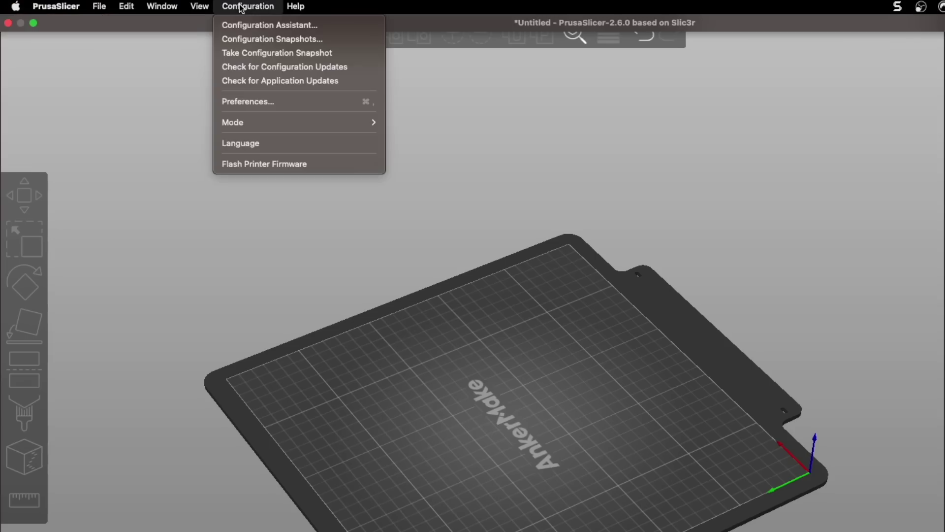
click(244, 20)
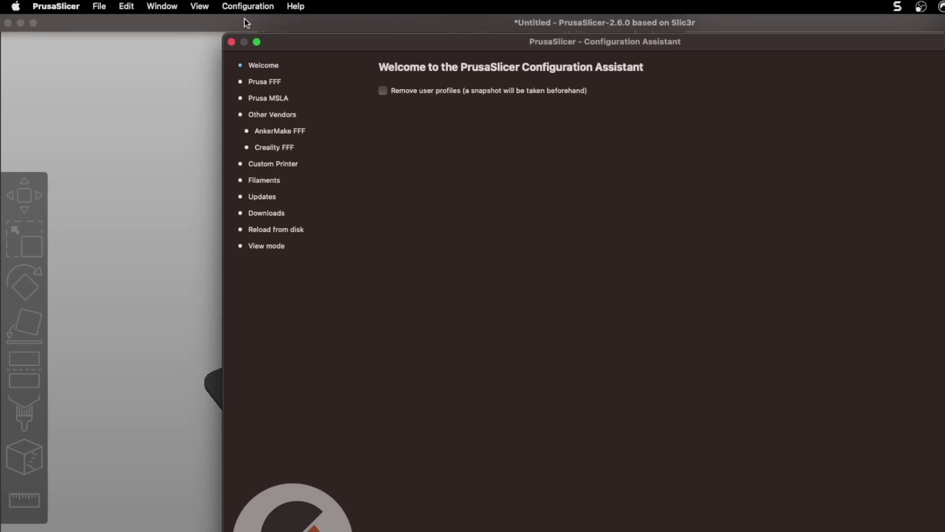
click(267, 213)
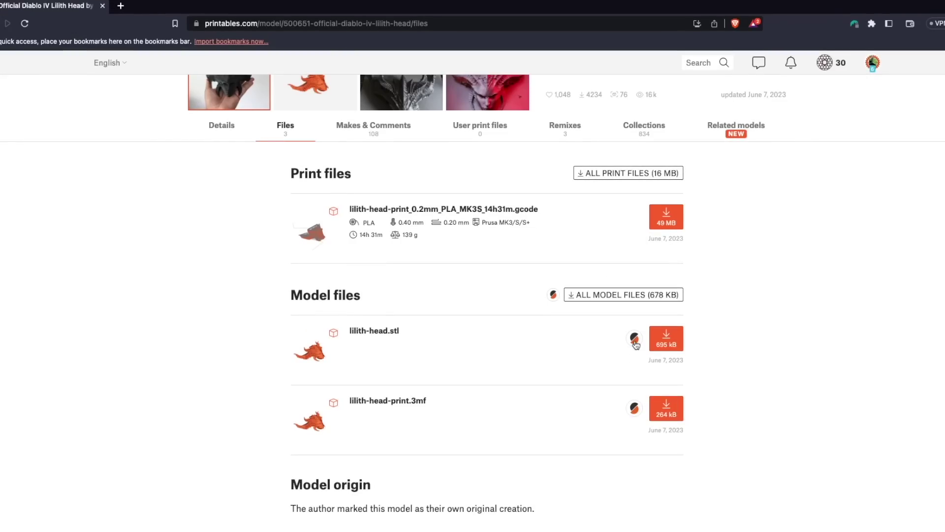
Send lilith-head.stl from Printables to PrusaSlicer and confirm opening the file
click(635, 339)
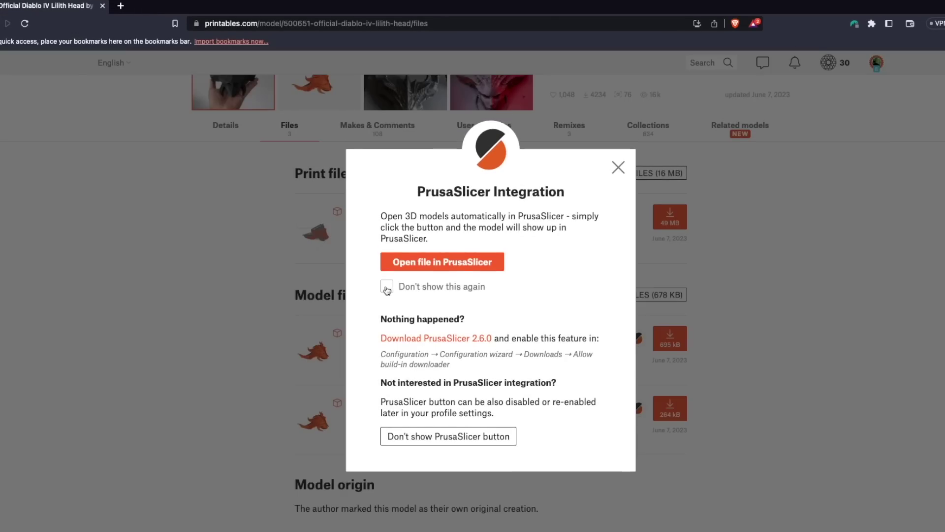
click(463, 269)
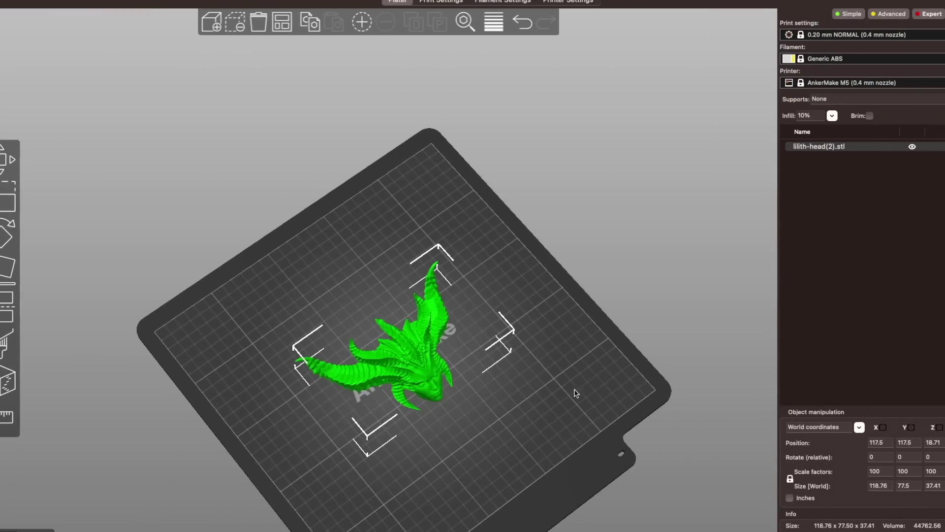
Tick Ergonomic lockable bit screw driver.stl and Locknut for lockable bit screwdriver.stl in the archive preview
drag(408, 443, 413, 476)
scroll(400, 487, up, 8)
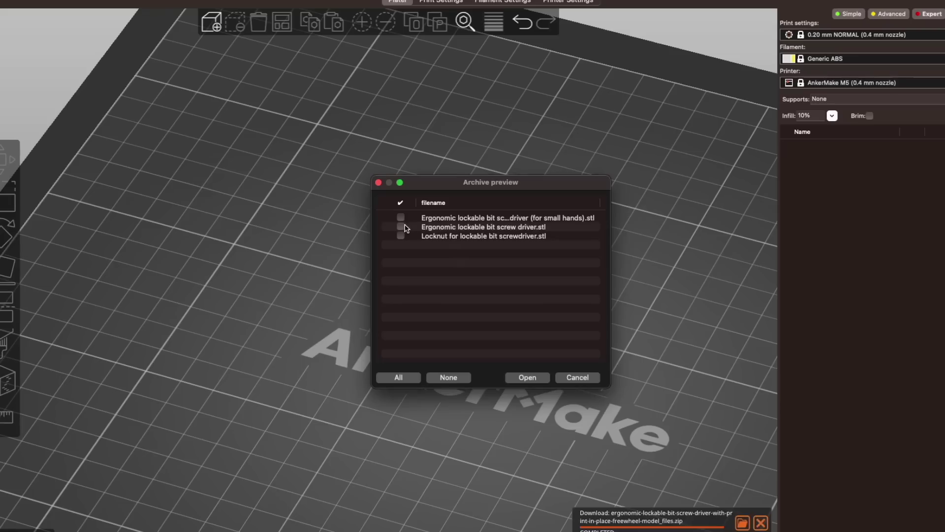
click(401, 227)
click(402, 237)
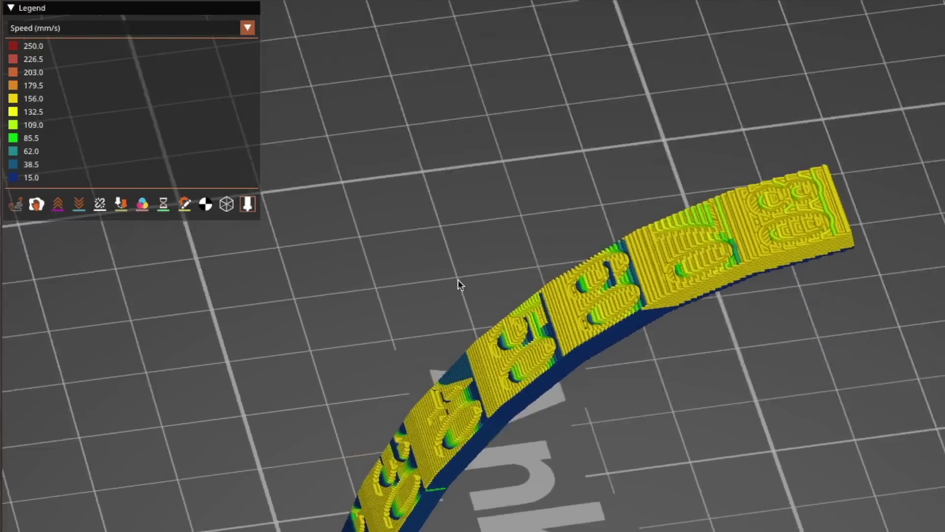
Tick Enable dynamic overhang speeds and enter 25, 35 and 45 for the 25%, 50%, 75% overlaps
key(Down)
key(Down)
key(Down)
key(Down)
key(Down)
key(Down)
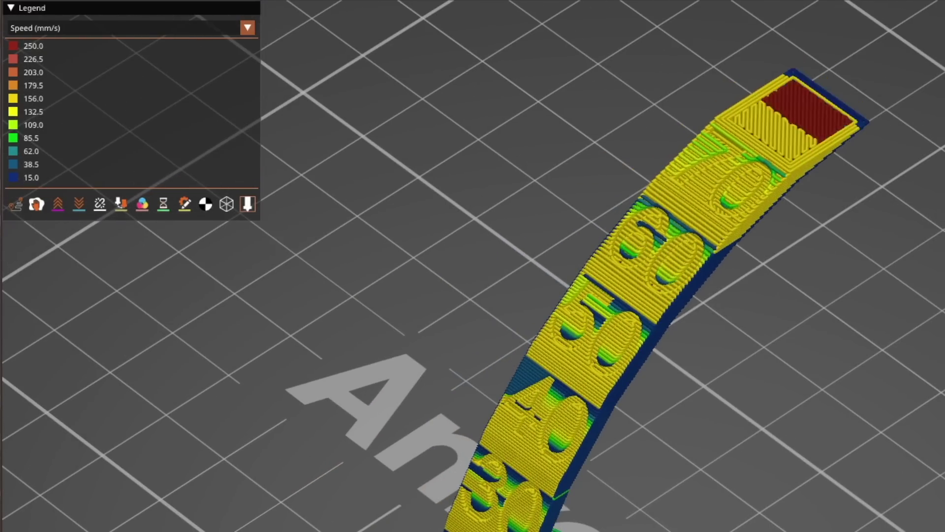
key(Down)
key(Down)
key(Down)
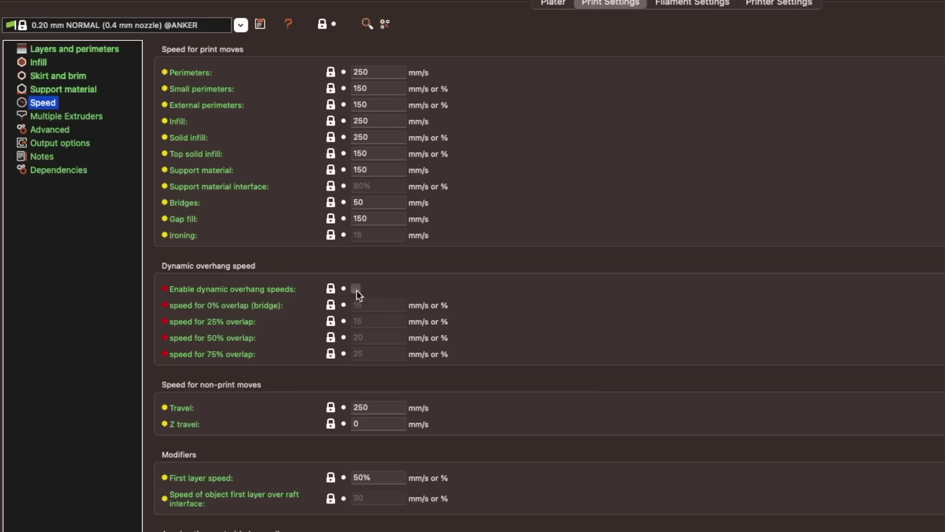
click(355, 289)
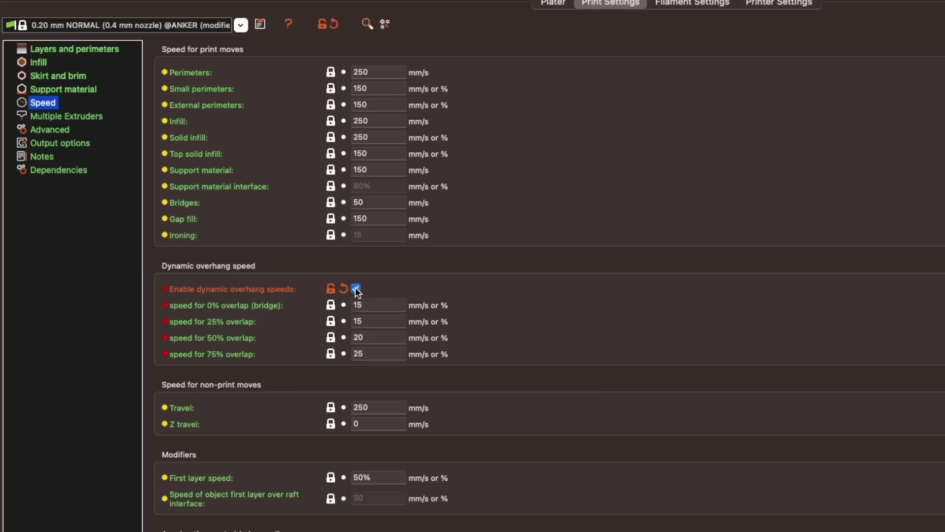
double_click(370, 320)
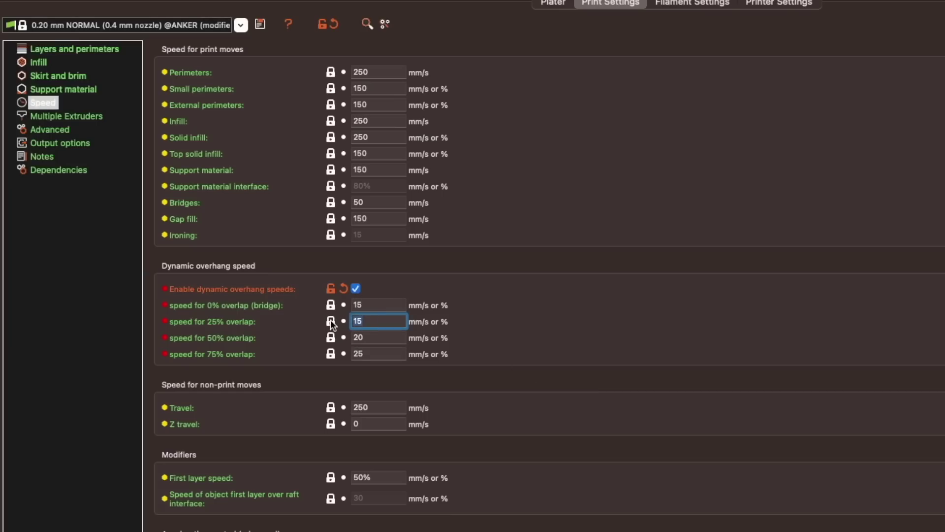
text(25)
key(Tab)
text(3)
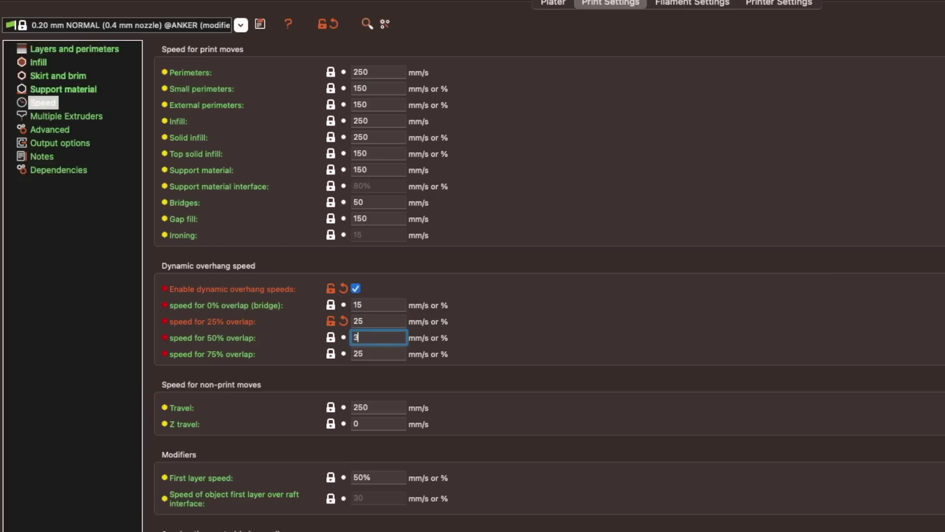
key(Tab)
text(45)
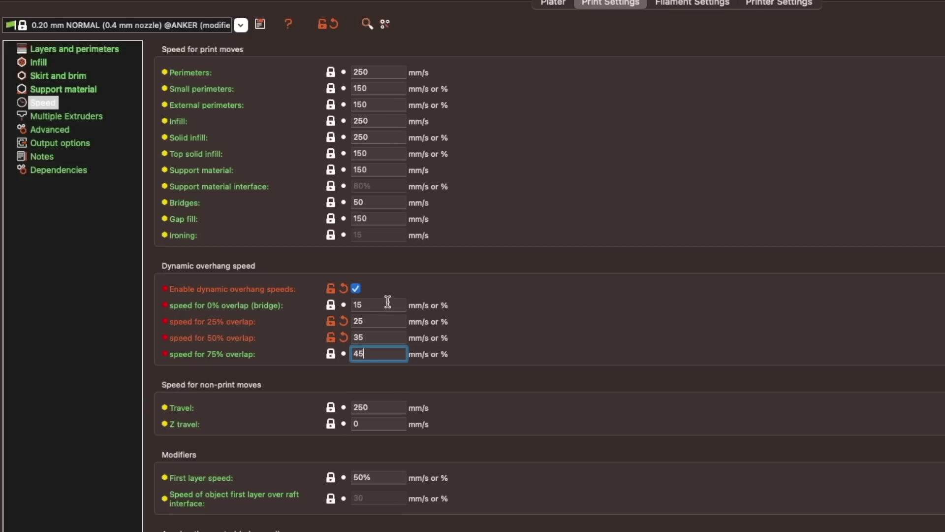
click(550, 8)
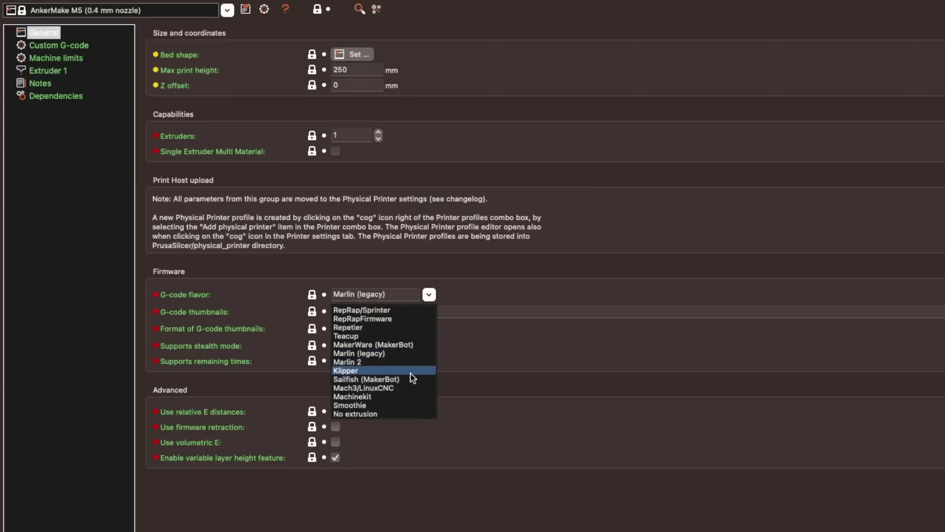
Choose Klipper as the AnkerMake M5 G-code flavor and show its Machine limits page
click(374, 371)
click(75, 59)
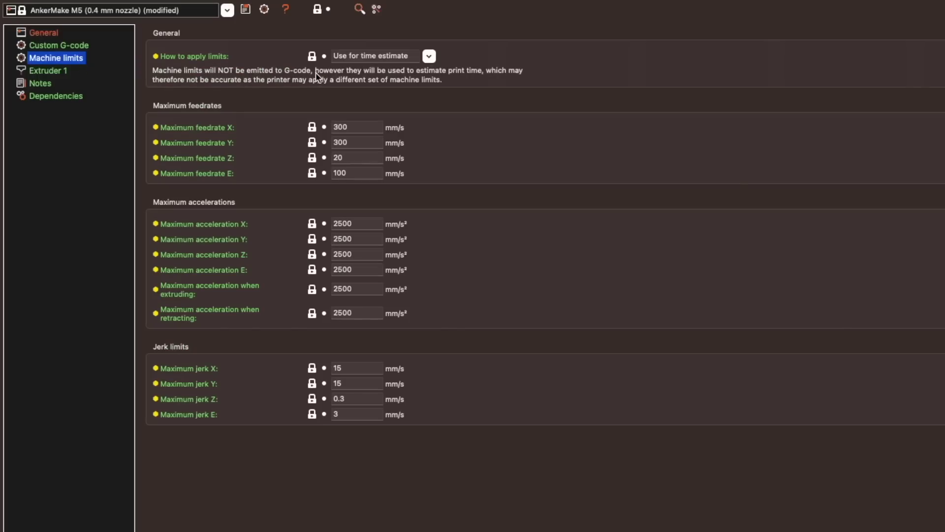
Add a physical printer for AnkerMake M5 with host type Klipper (via Moonraker)
click(264, 10)
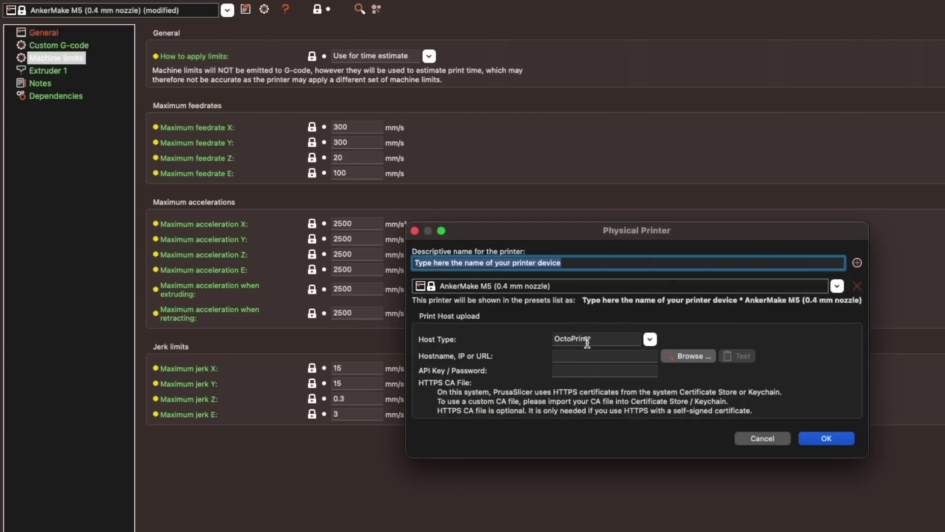
click(650, 339)
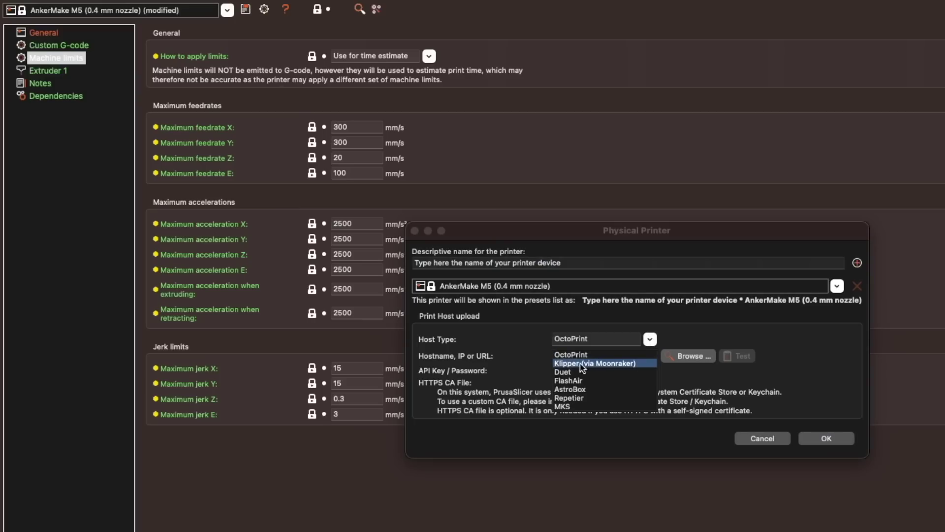
click(638, 365)
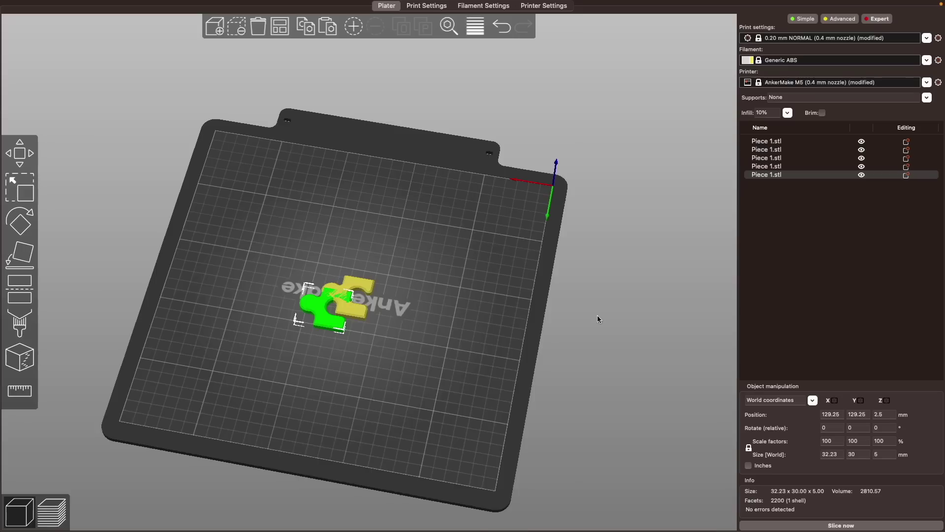
Slice the puzzle pieces and expand the warning about conflicting G-code paths at layer 0
drag(598, 315, 513, 310)
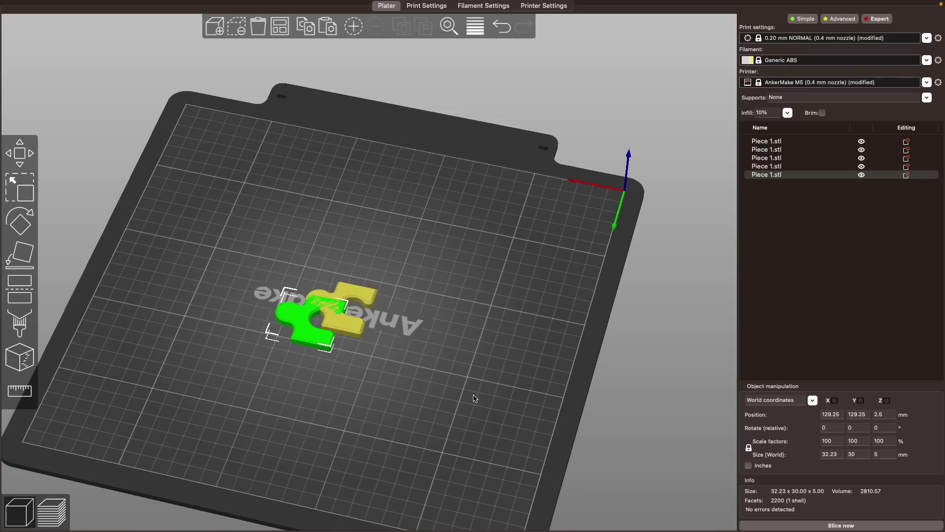
click(843, 524)
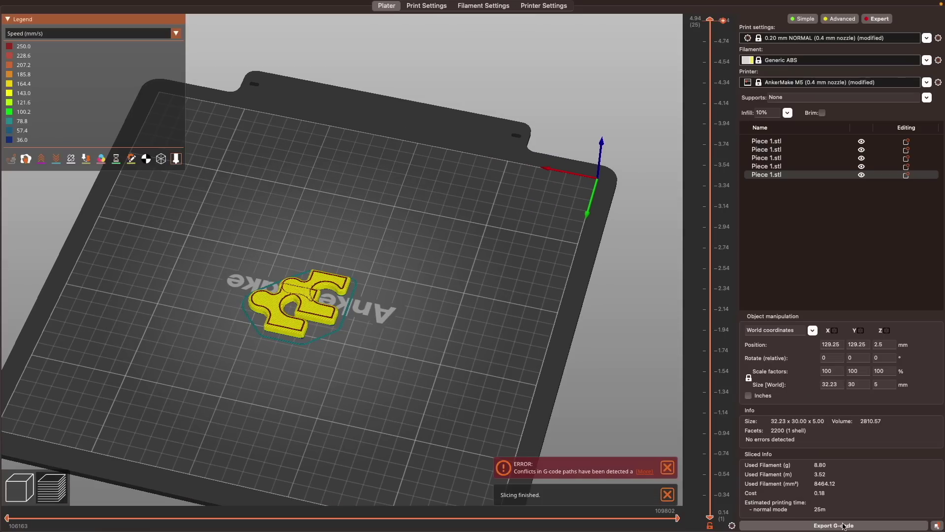
click(645, 471)
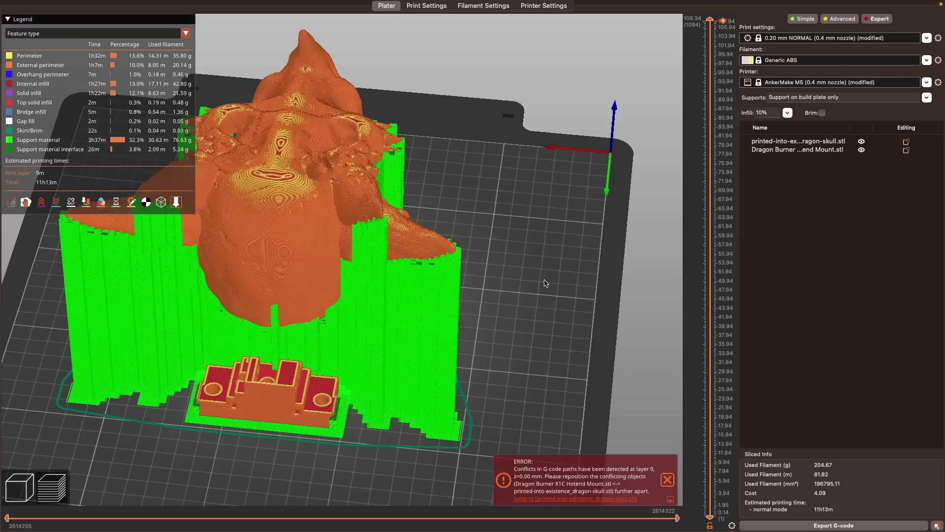
drag(542, 282, 544, 305)
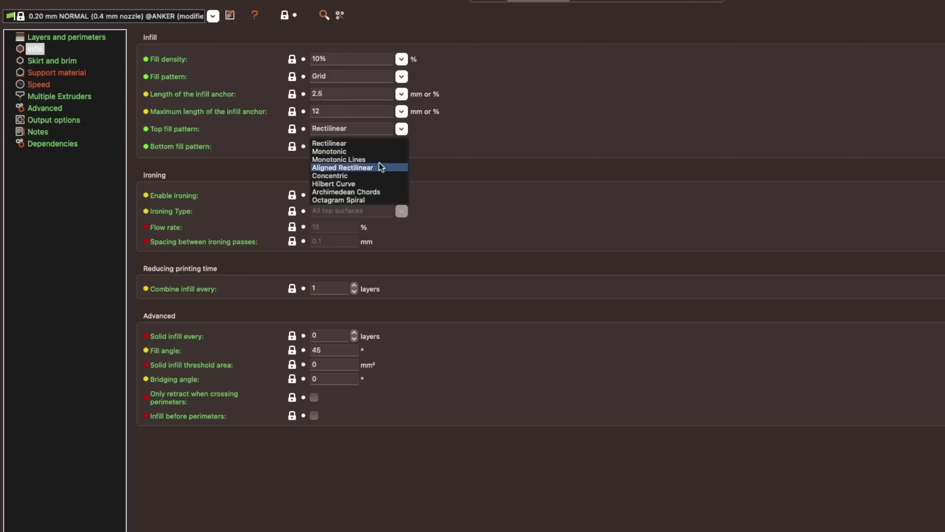
Choose Monotonic Lines as the top fill pattern and inspect the top solid infill in the preview
click(350, 160)
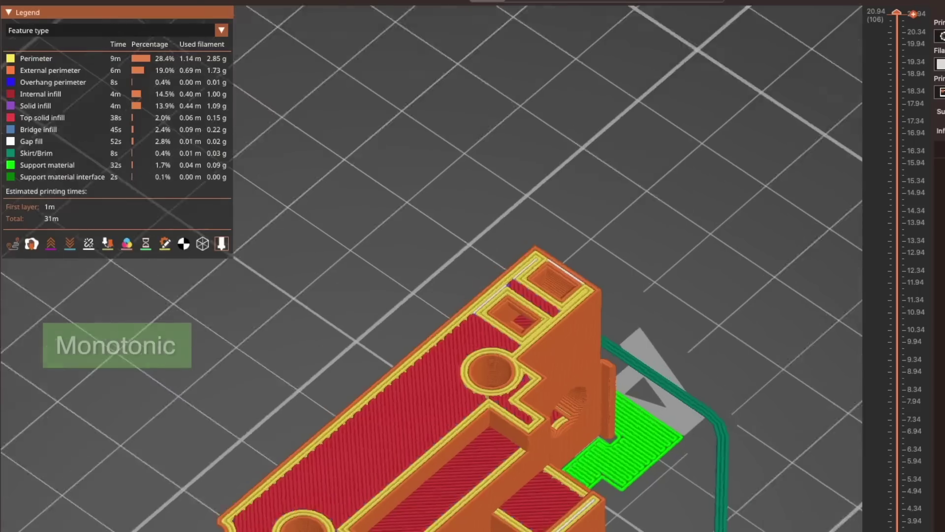
scroll(582, 417, up, 5)
scroll(481, 426, down, 1)
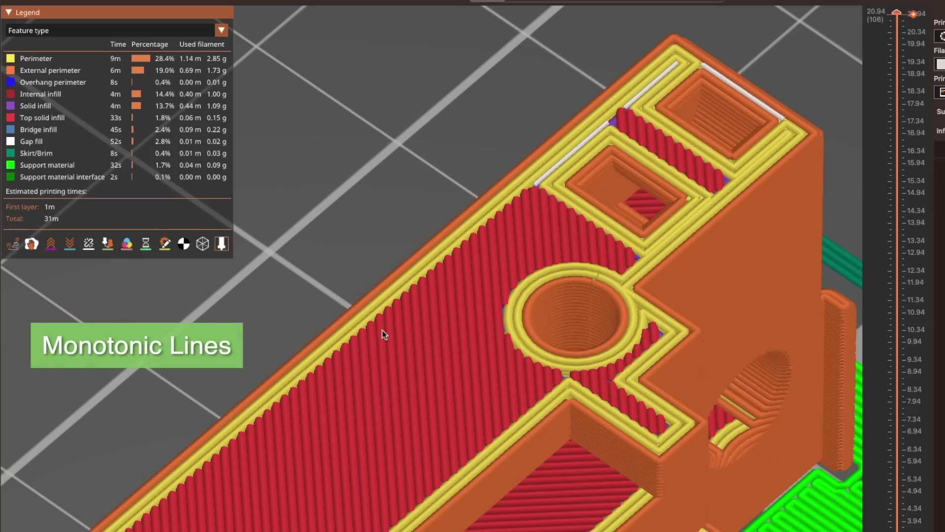
scroll(410, 294, down, 3)
drag(409, 294, 515, 332)
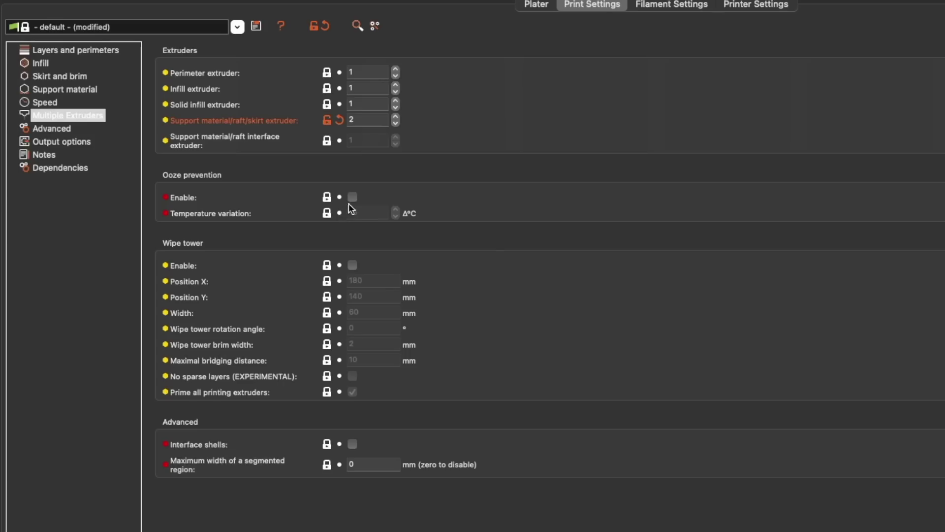
Enable ooze prevention with -5 °C temperature variation and view the model cut at layer 9.65
click(352, 198)
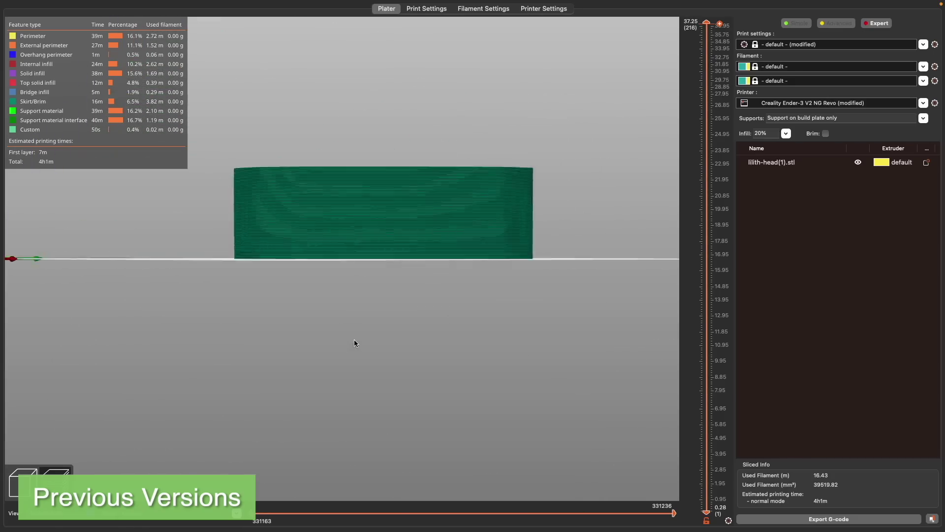
drag(355, 338, 348, 362)
drag(706, 30, 633, 194)
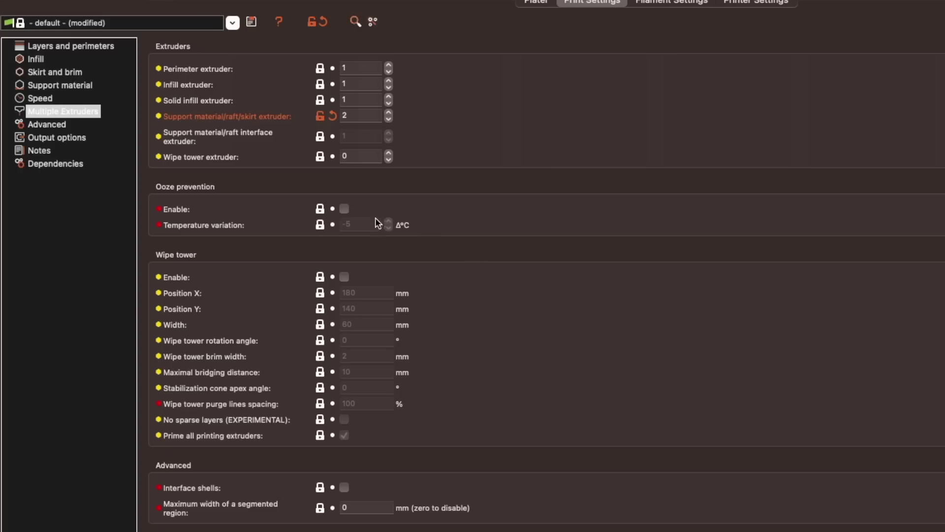
click(344, 209)
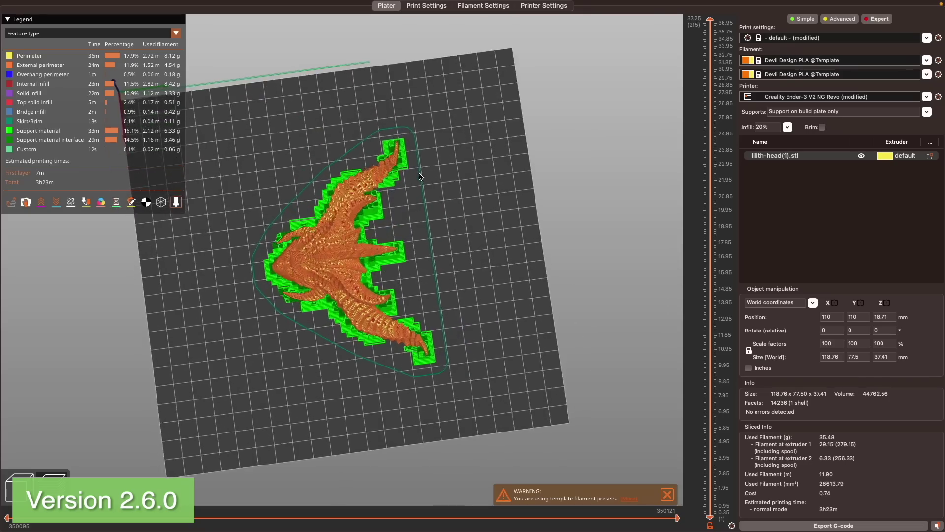
drag(419, 177, 396, 118)
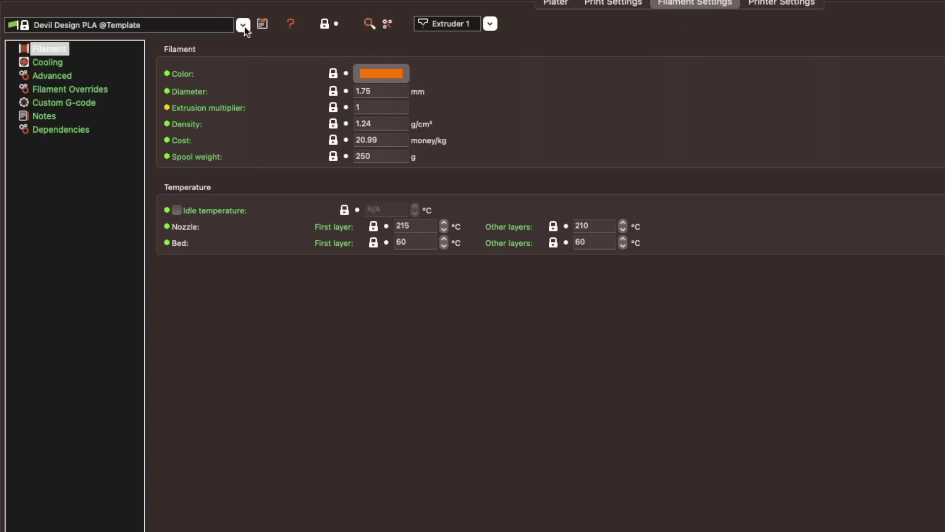
click(243, 25)
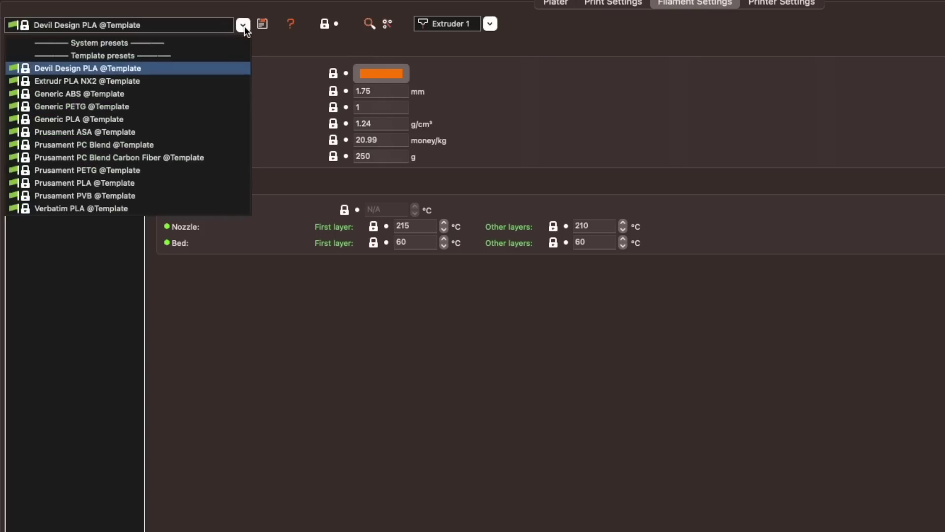
click(210, 112)
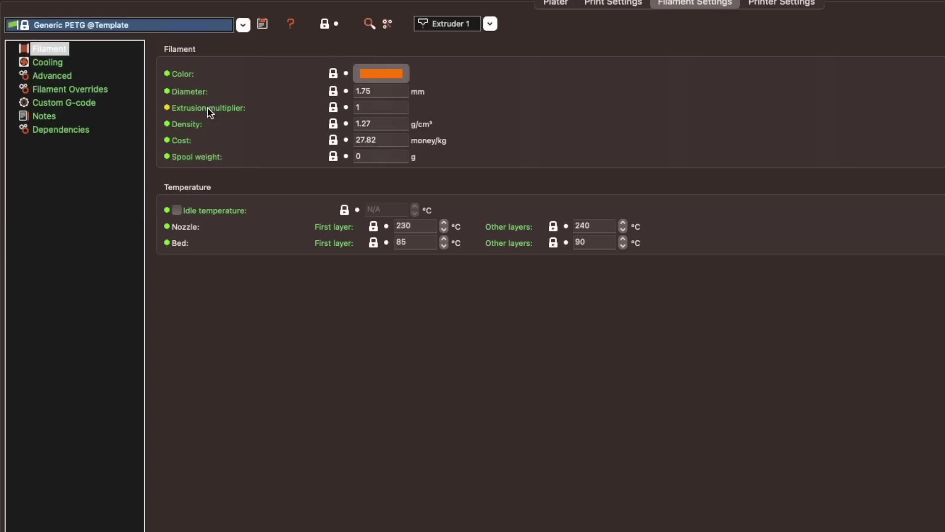
click(177, 210)
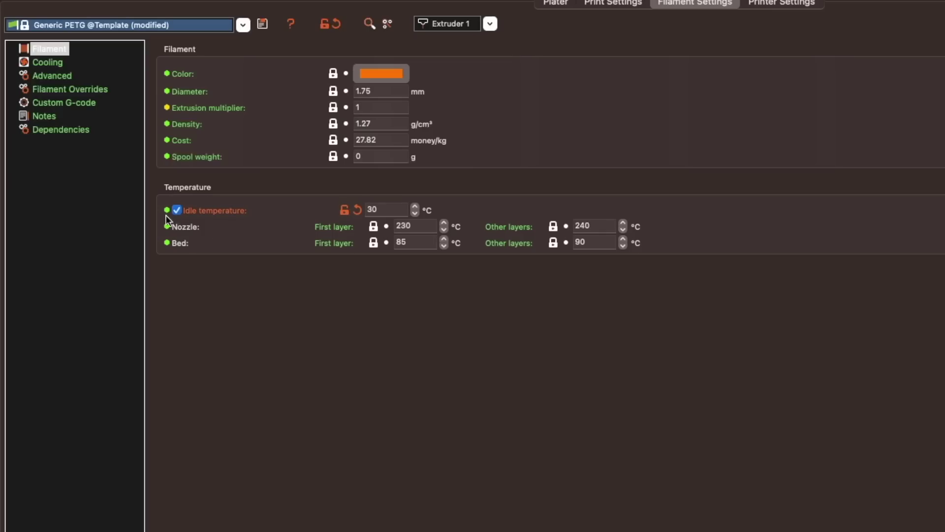
click(382, 210)
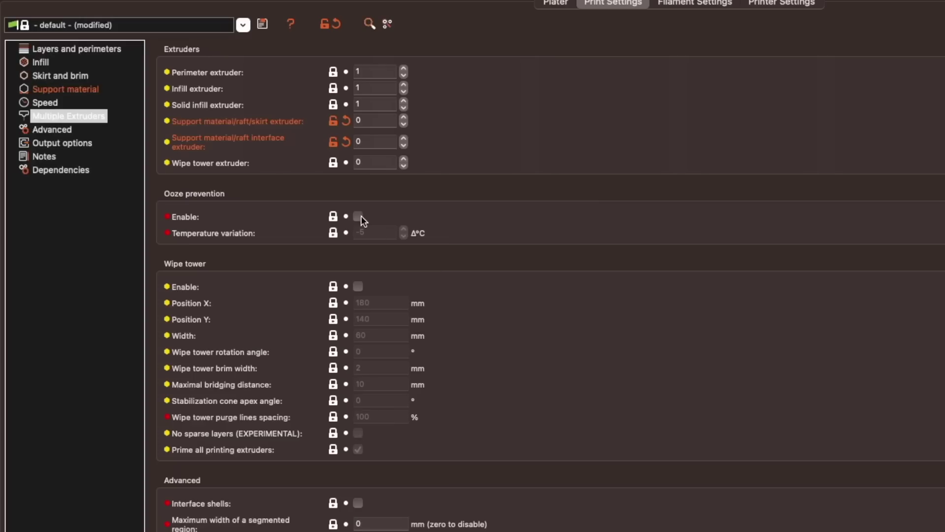
Enable the wipe tower and set the Skirt and brim draft shield to Enabled
click(359, 286)
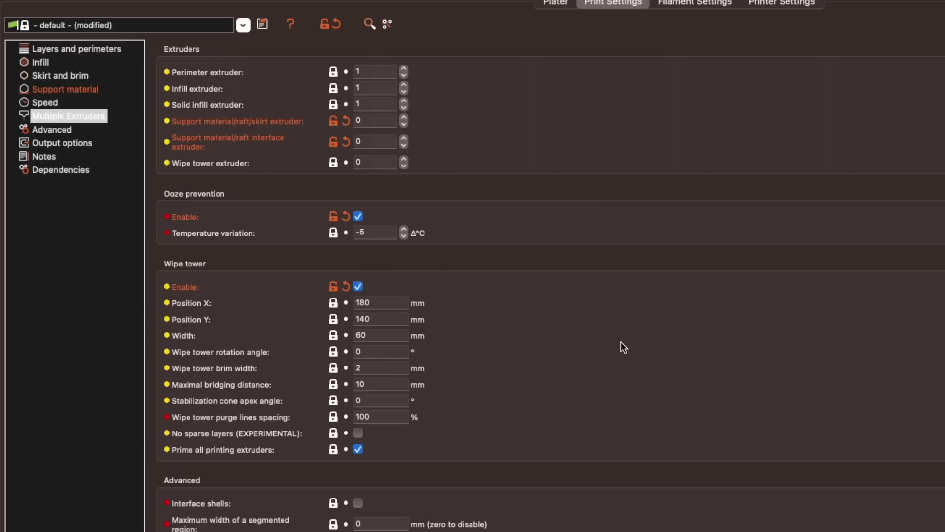
click(60, 76)
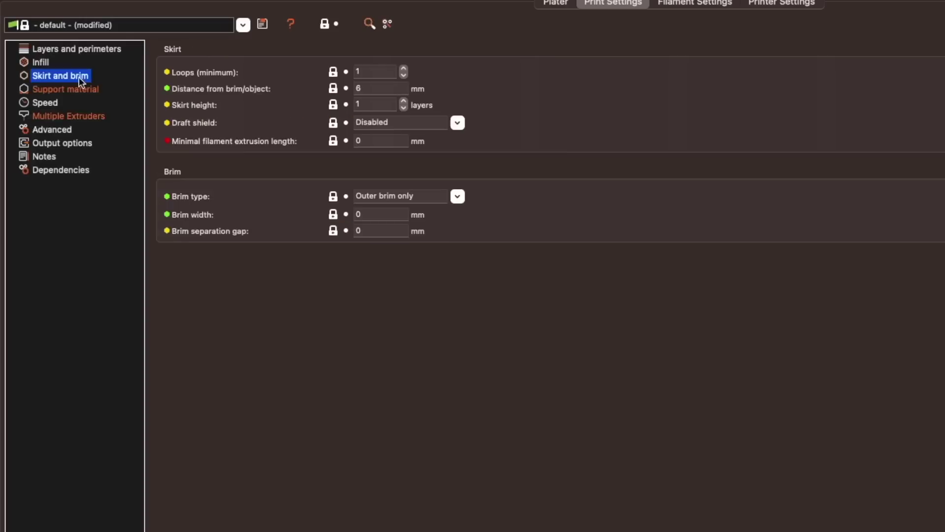
click(458, 123)
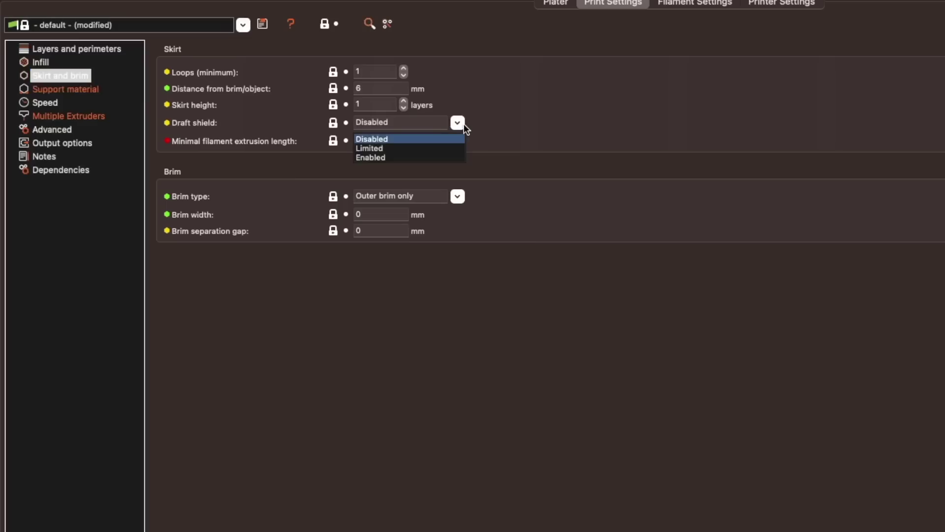
click(448, 157)
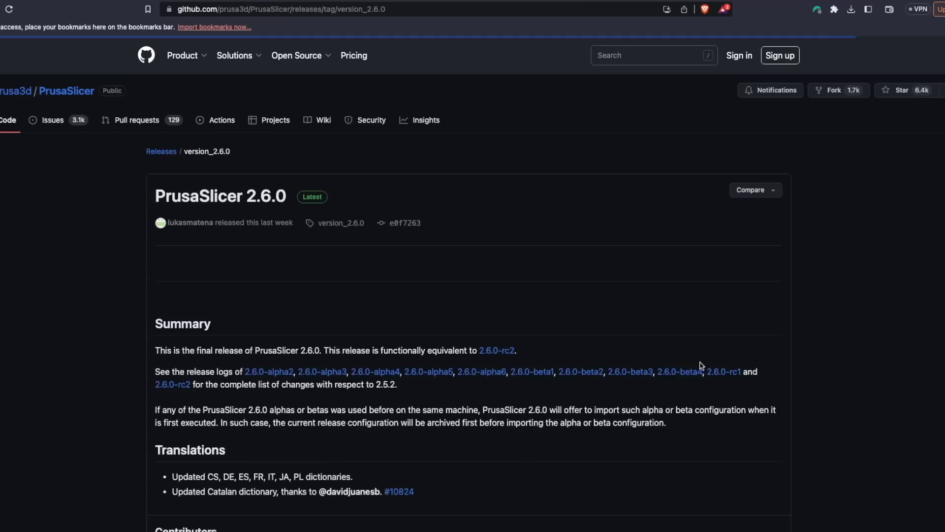
Scroll through the 2.6.0-alpha2 feature list, past Printables.com downloads, to Template filaments
scroll(701, 366, down, 4)
scroll(701, 366, down, 1)
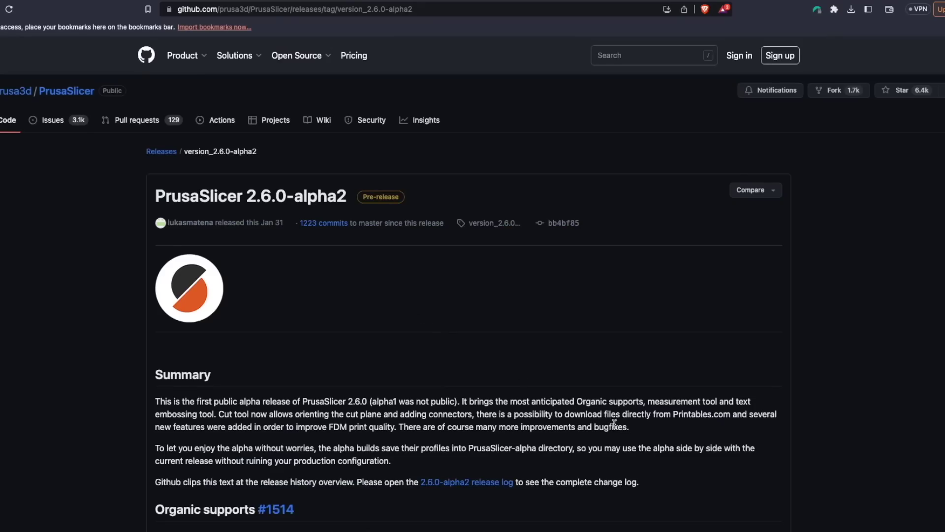
scroll(614, 424, down, 20)
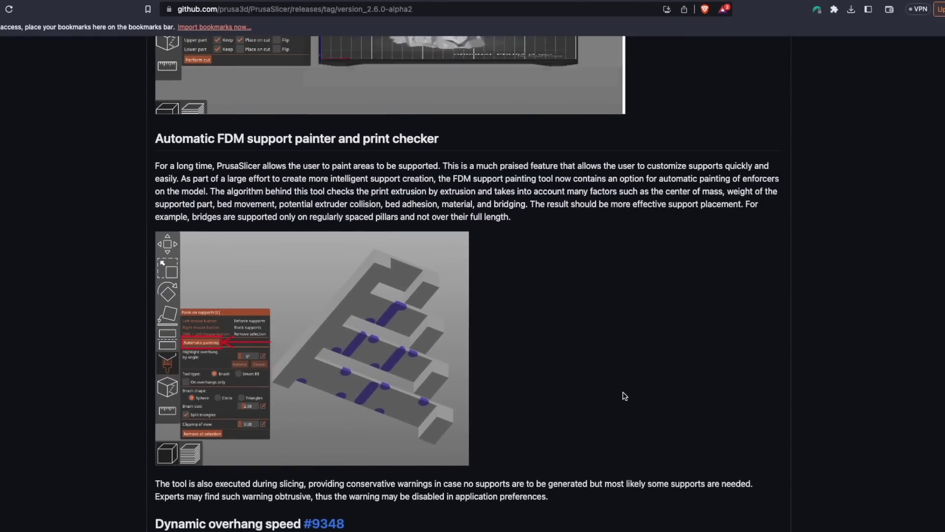
scroll(625, 396, down, 8)
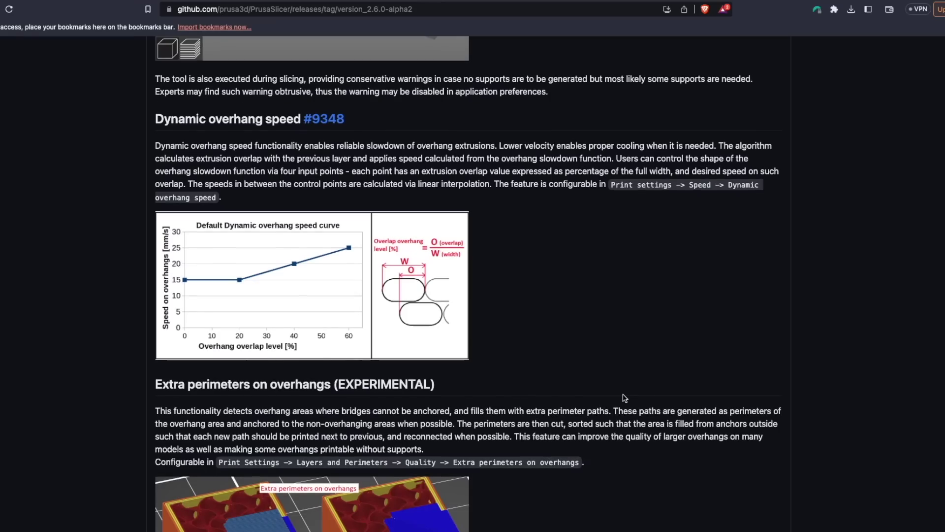
scroll(625, 398, down, 4)
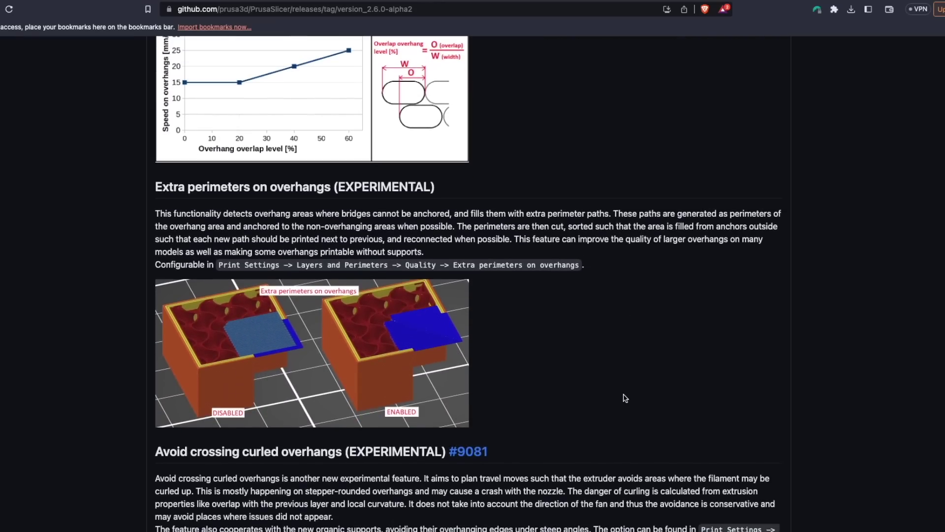
scroll(626, 398, down, 7)
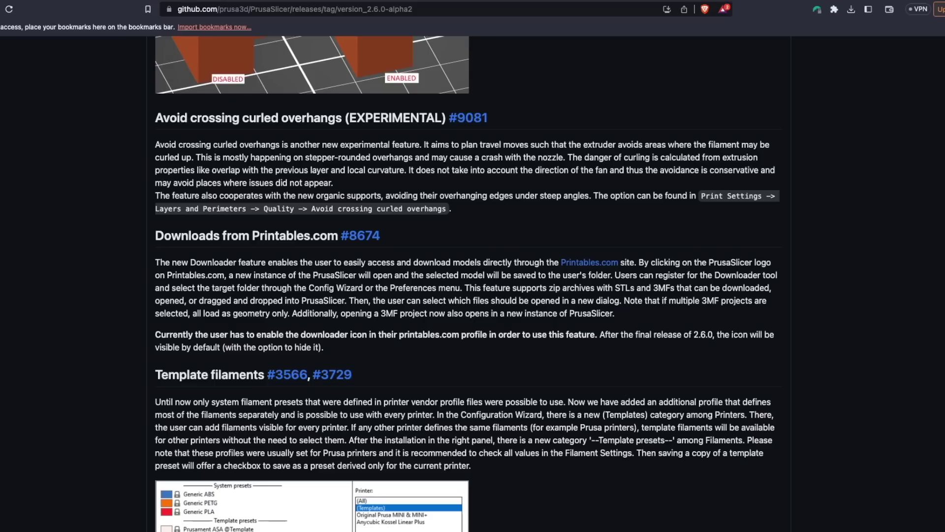